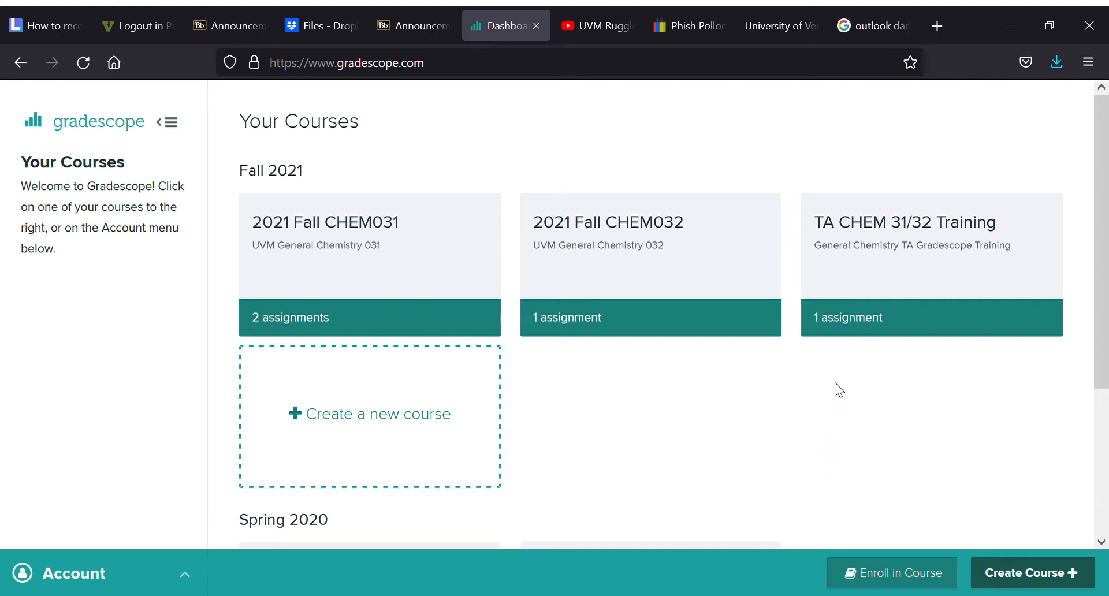
- Open the grading dashboard of the TA 31/32 Gradescope Training assignment in the TA CHEM 31/32 Training course
{"action": "left_click", "coordinate": [877, 275]}
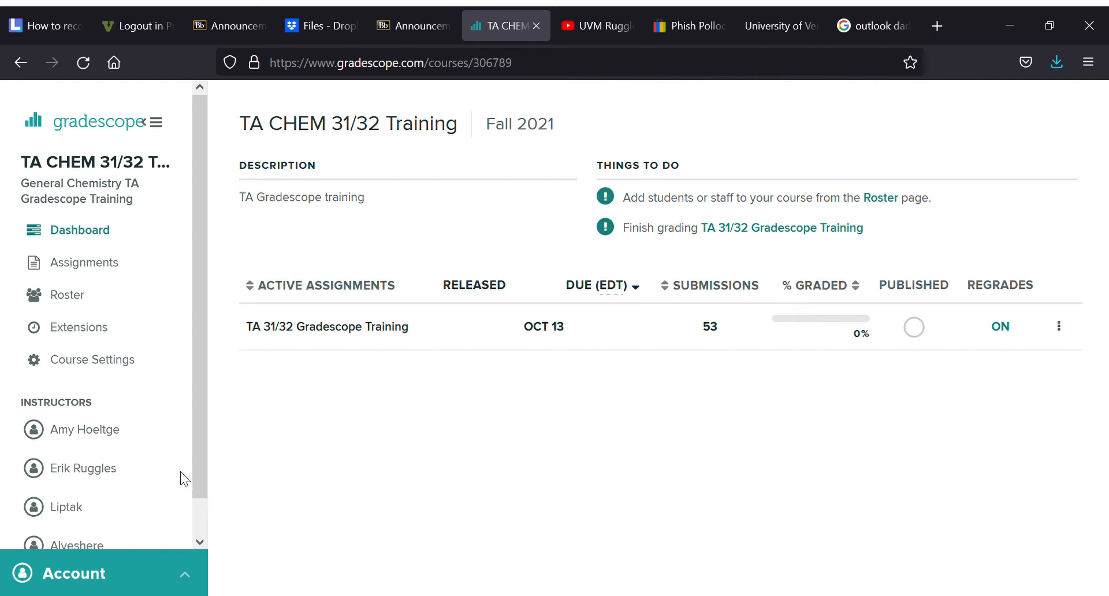
{"action": "left_click", "coordinate": [357, 329]}
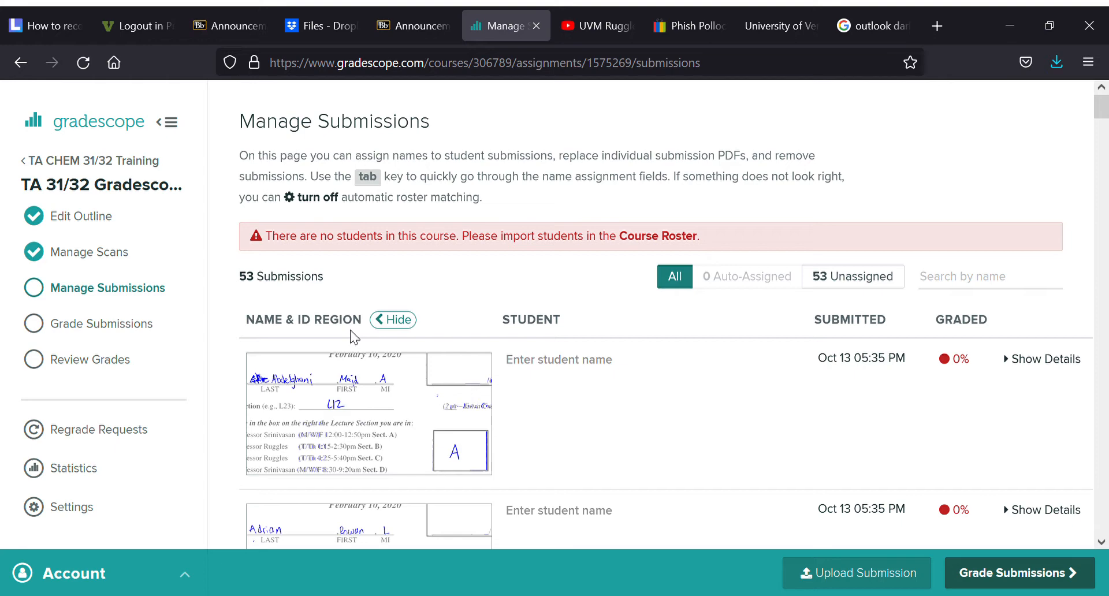
{"action": "left_click", "coordinate": [144, 330]}
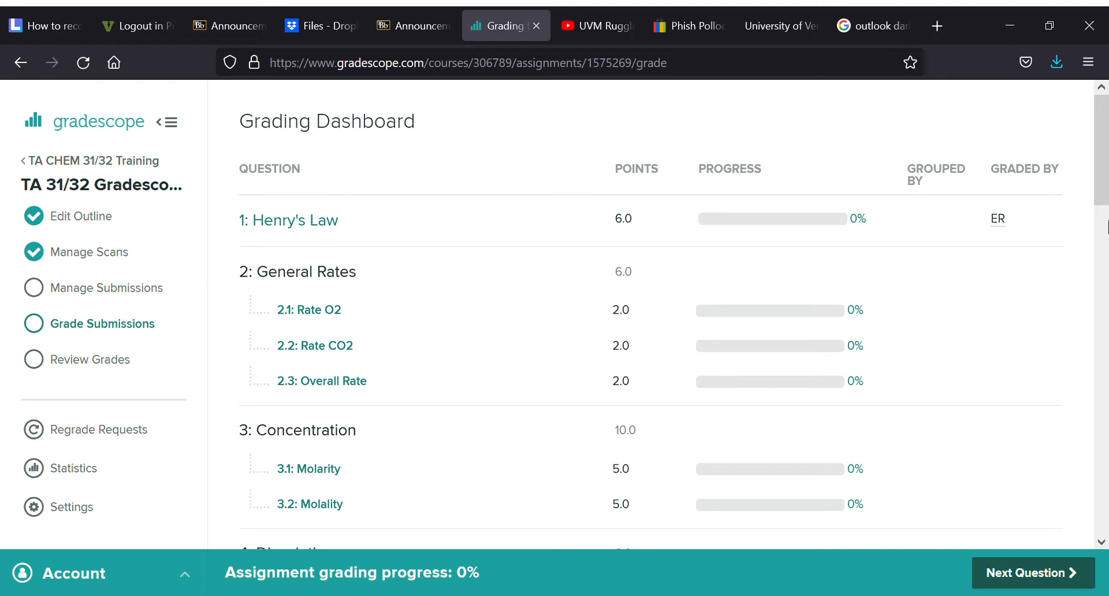
- Open question 6.1 Solubility1 from the question list and bring up its ungrouped answers for review
{"action": "scroll", "coordinate": [1106, 227], "scroll_direction": "down", "scroll_amount": 3}
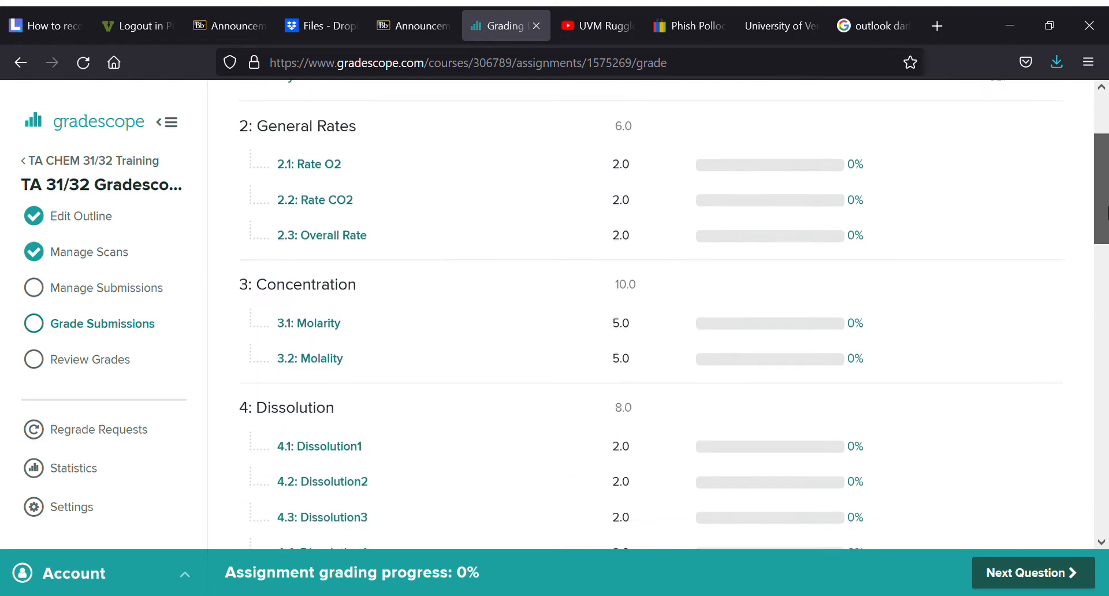
{"action": "left_click_drag", "start_coordinate": [1106, 213], "coordinate": [1074, 159]}
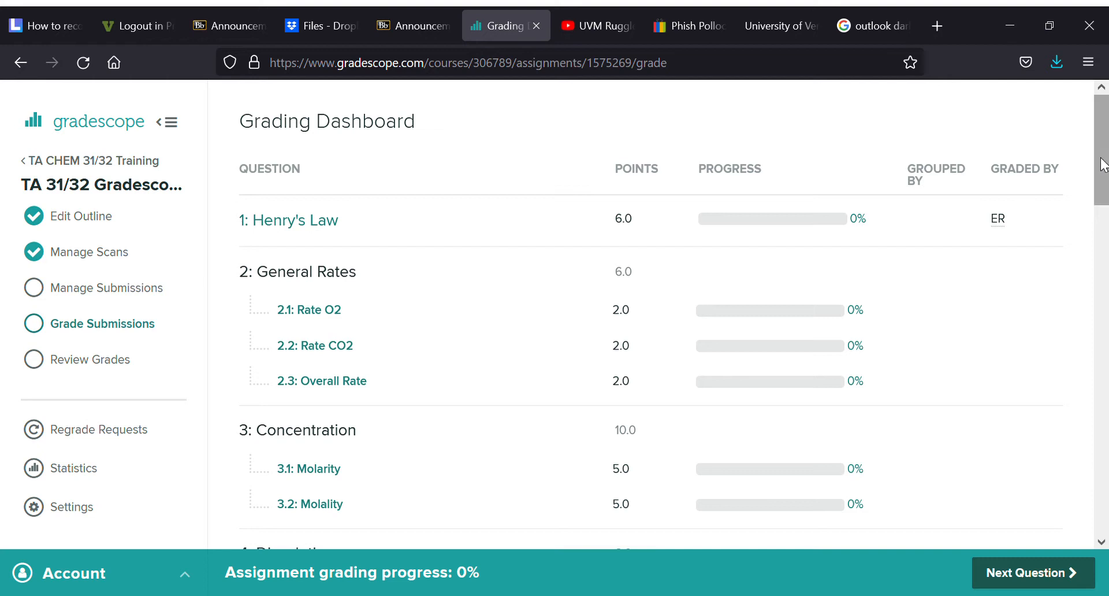
{"action": "left_click_drag", "start_coordinate": [1101, 164], "coordinate": [1107, 310]}
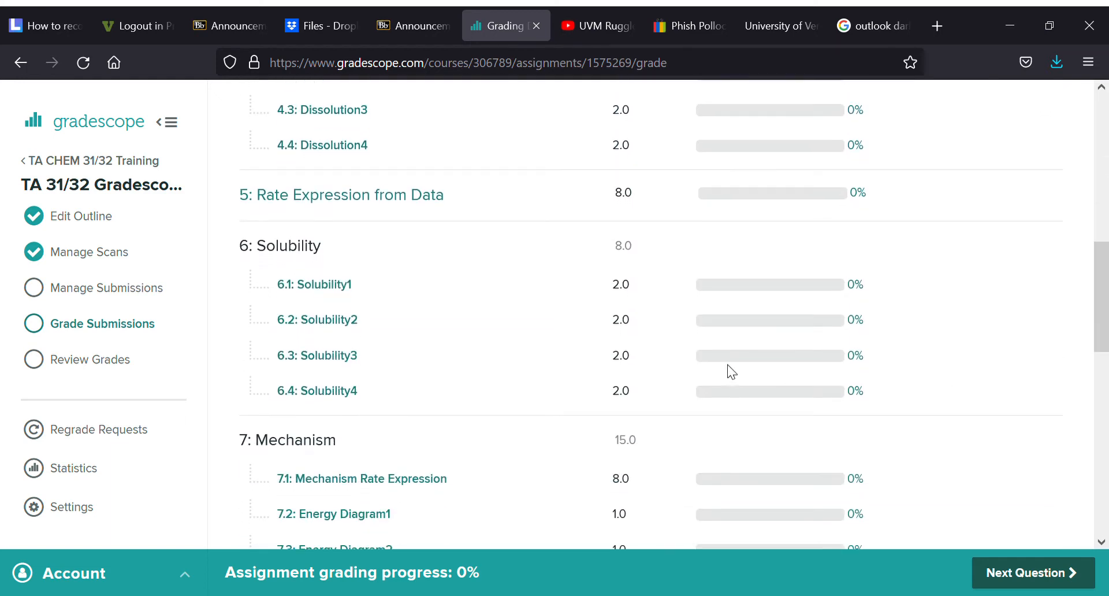
{"action": "left_click", "coordinate": [335, 286]}
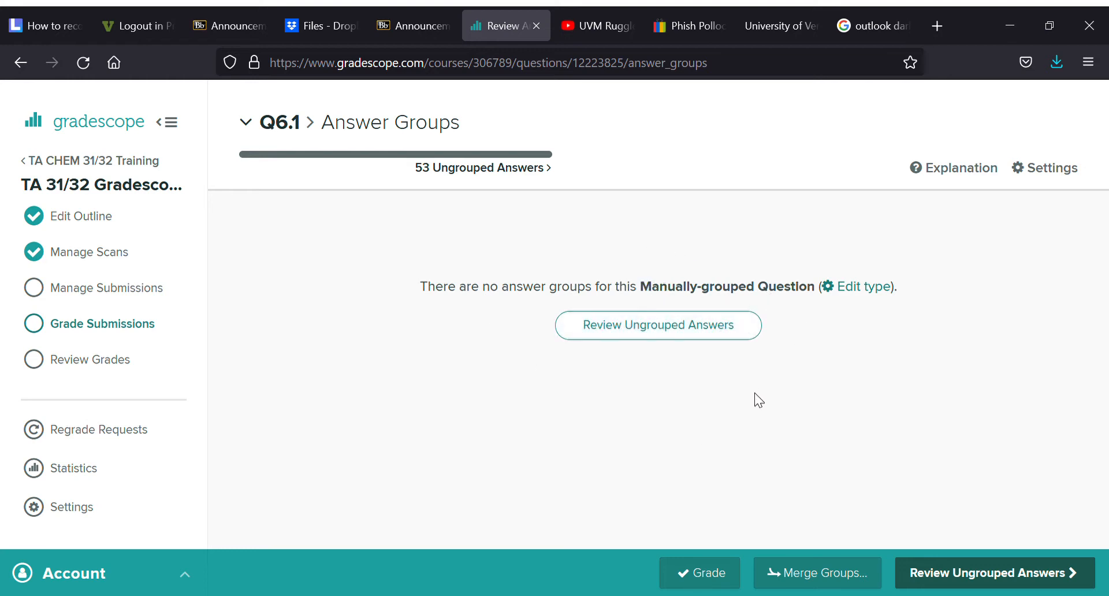
{"action": "left_click", "coordinate": [729, 341]}
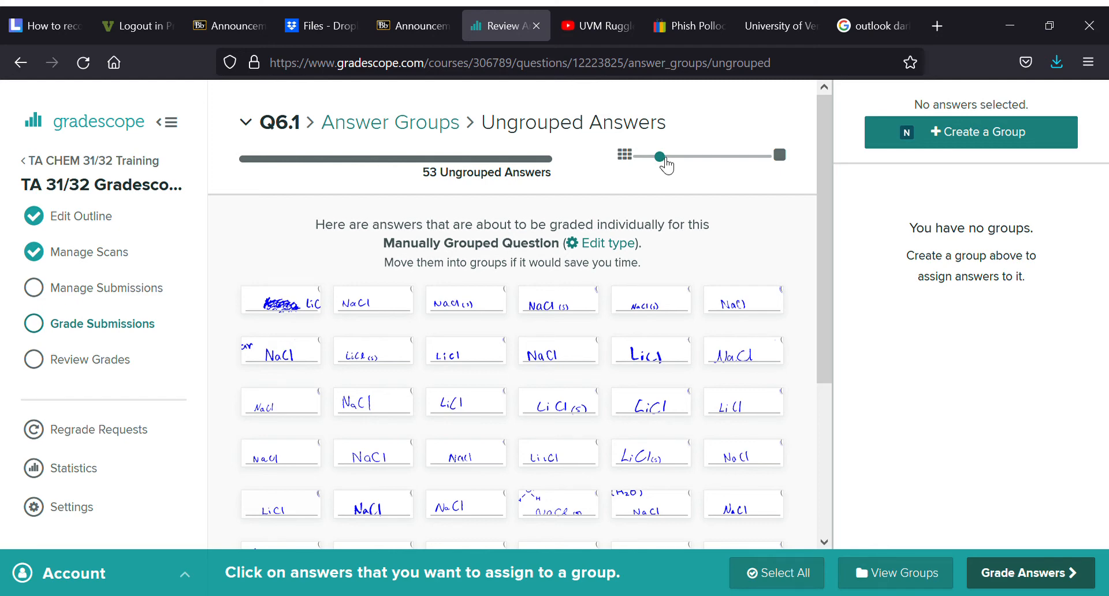
- Enlarge the answer thumbnails slightly and create an empty answer group named "Correct NaCl"
{"action": "left_click_drag", "start_coordinate": [664, 162], "coordinate": [721, 161]}
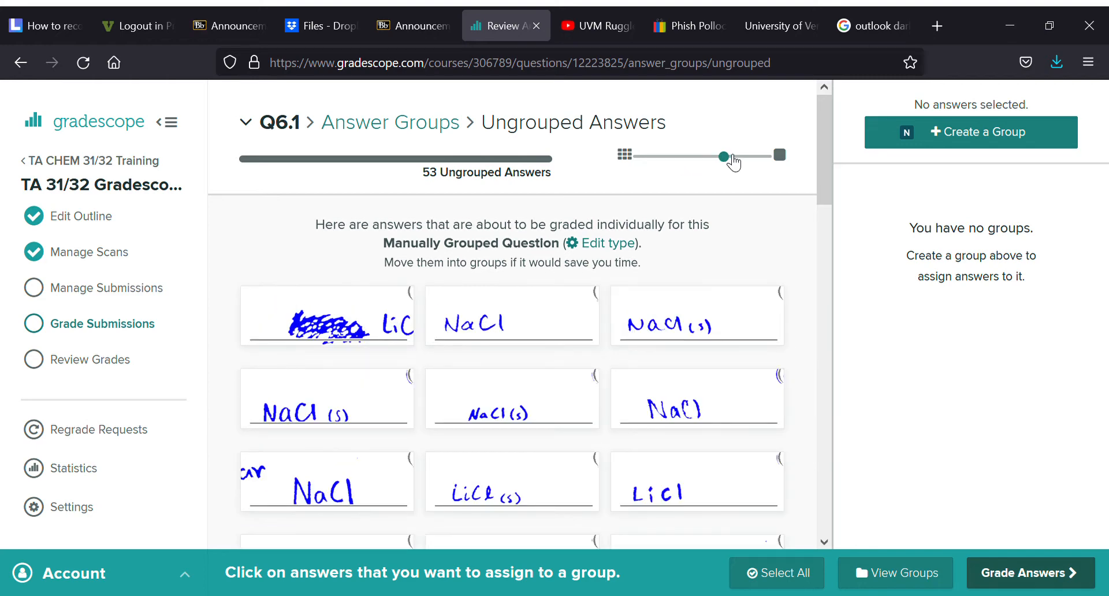
{"action": "left_click_drag", "start_coordinate": [729, 160], "coordinate": [690, 166]}
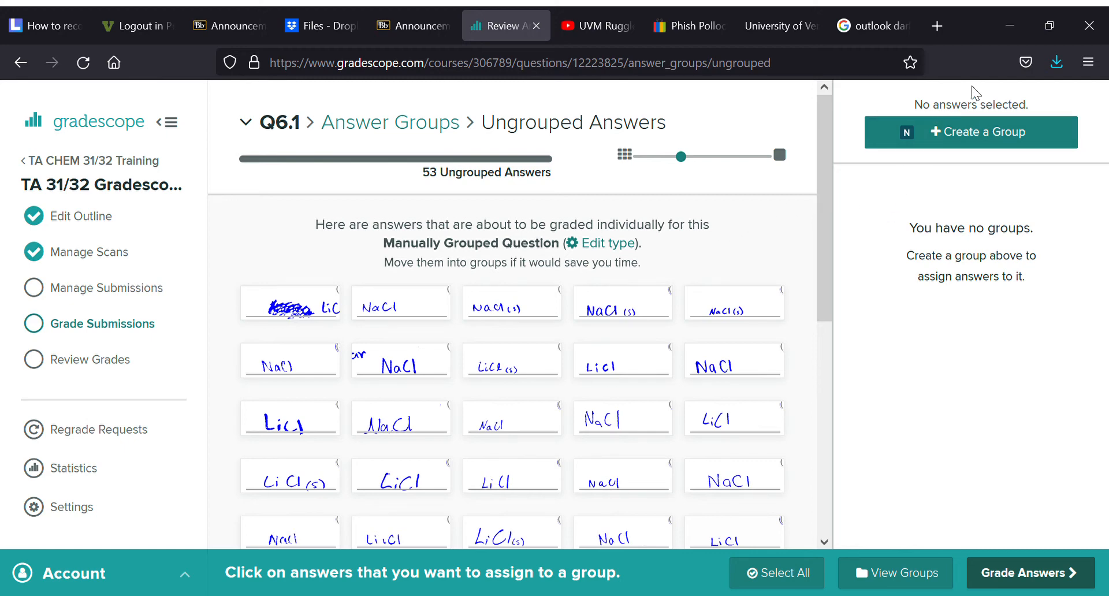
{"action": "left_click", "coordinate": [975, 136]}
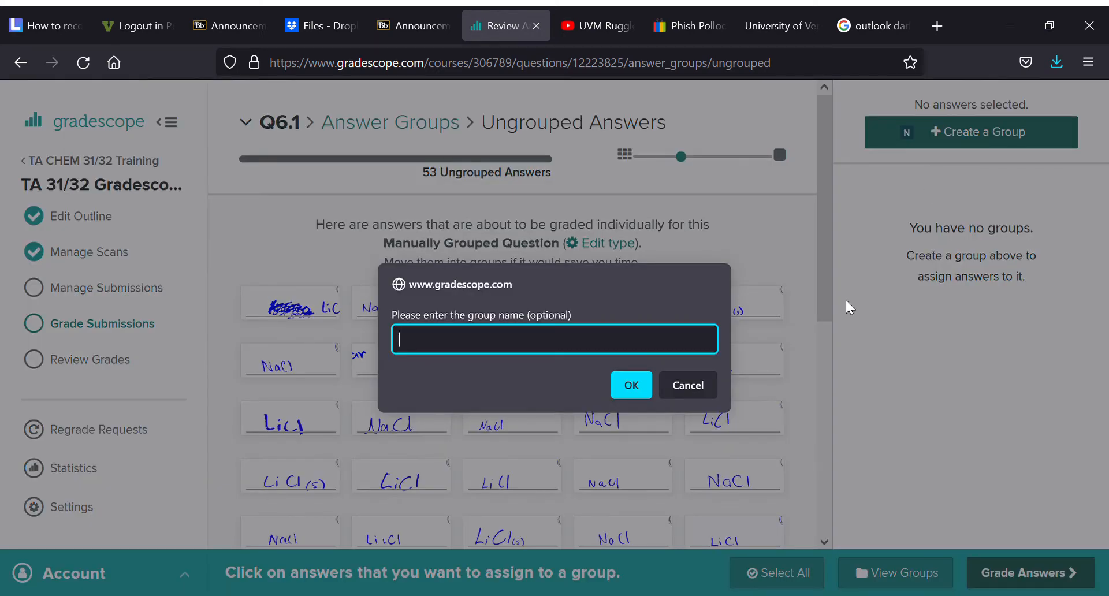
{"action": "type", "text": "Correct Nac"}
{"action": "key", "text": "BackSpace"}
{"action": "type", "text": "Cl"}
{"action": "left_click", "coordinate": [631, 386]}
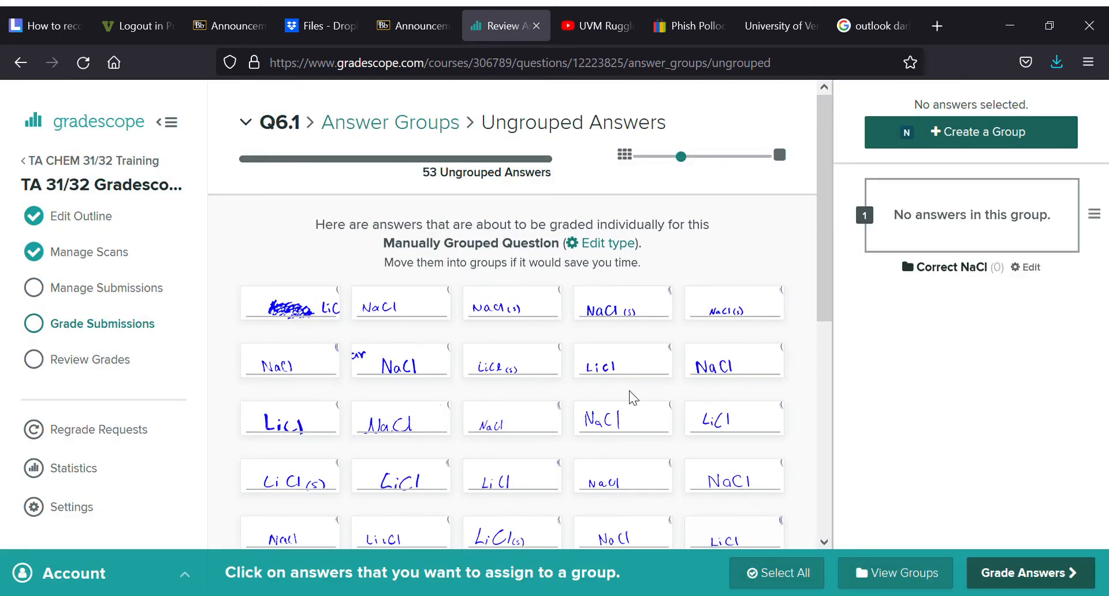
- Select all seven NaCl answers in the first two rows of the ungrouped answers
{"action": "left_click", "coordinate": [410, 316]}
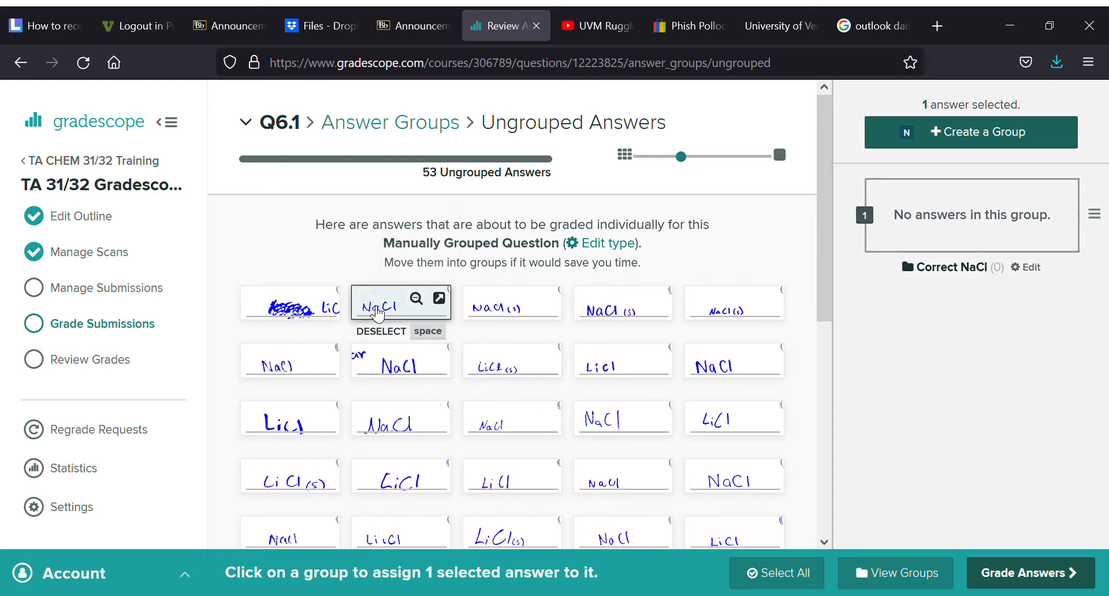
{"action": "left_click", "coordinate": [476, 317]}
{"action": "left_click", "coordinate": [596, 316]}
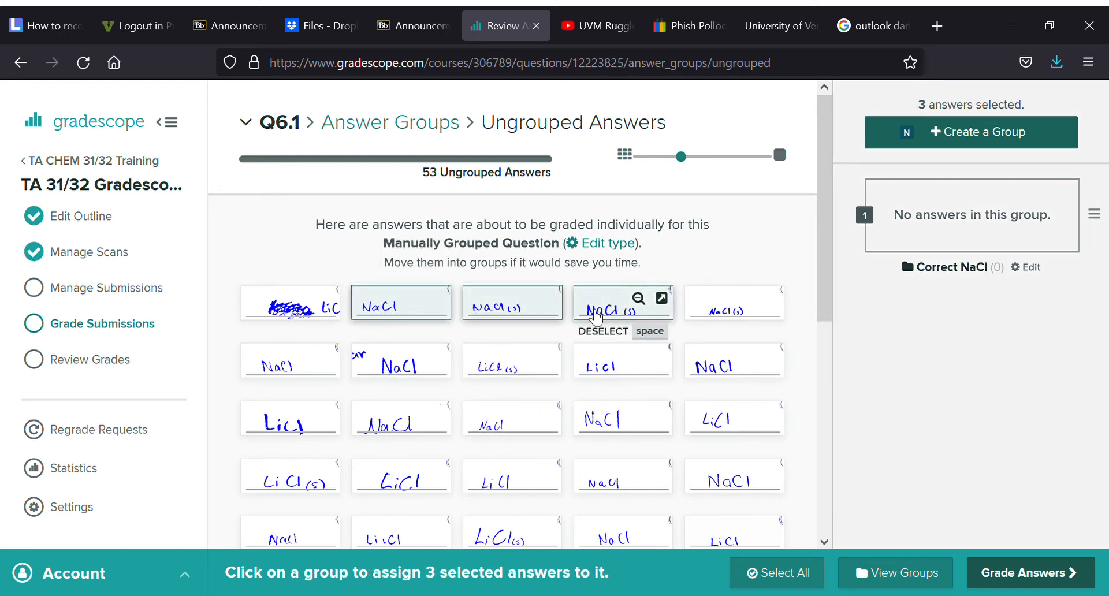
{"action": "left_click", "coordinate": [719, 315]}
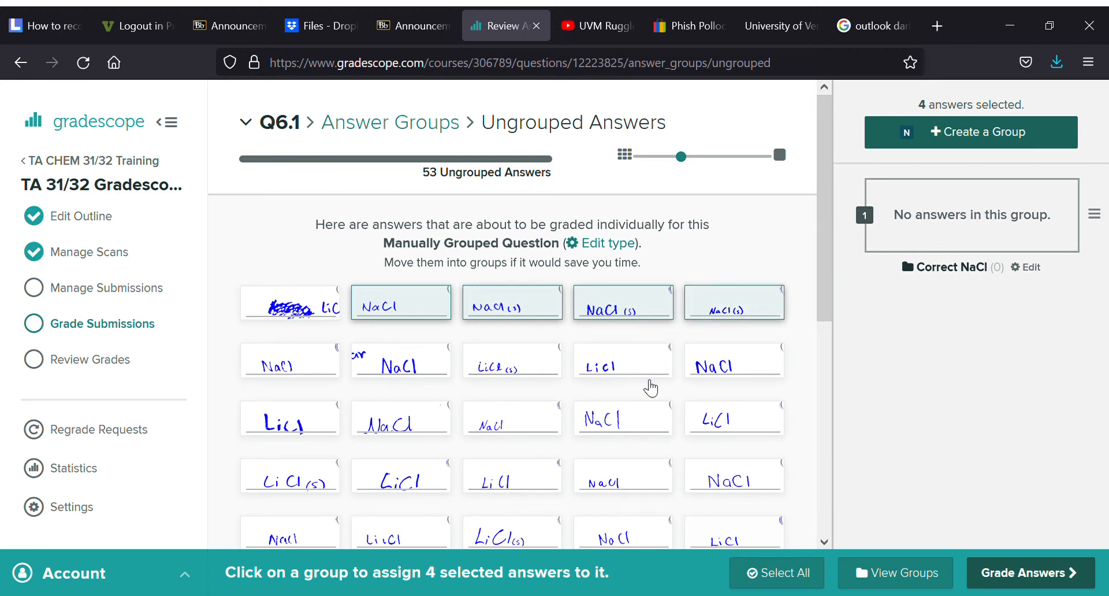
{"action": "left_click", "coordinate": [257, 375]}
{"action": "left_click", "coordinate": [384, 378]}
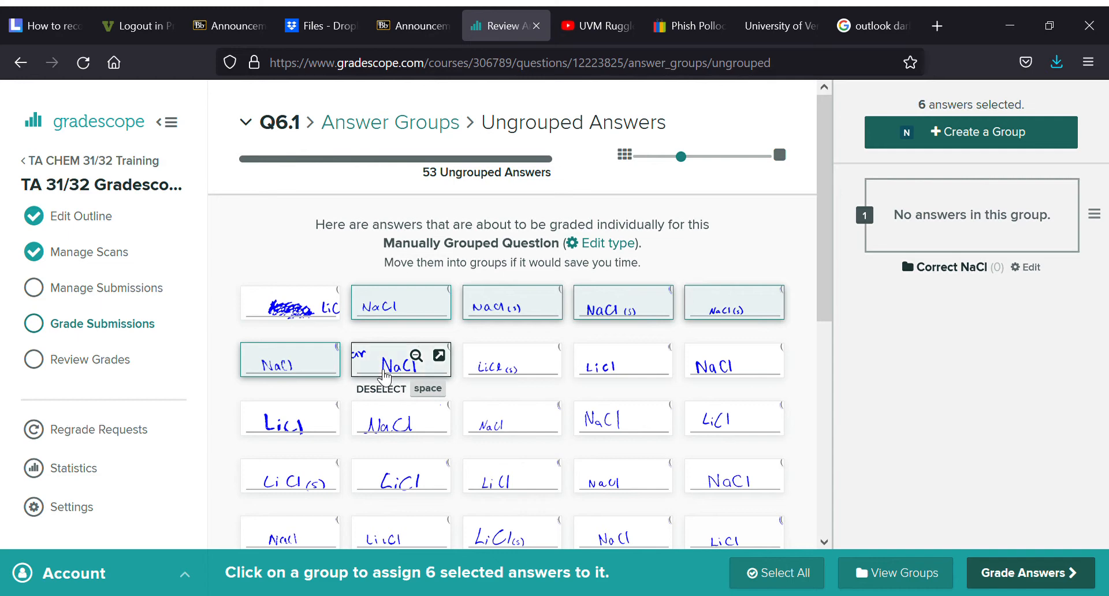
{"action": "left_click", "coordinate": [710, 368]}
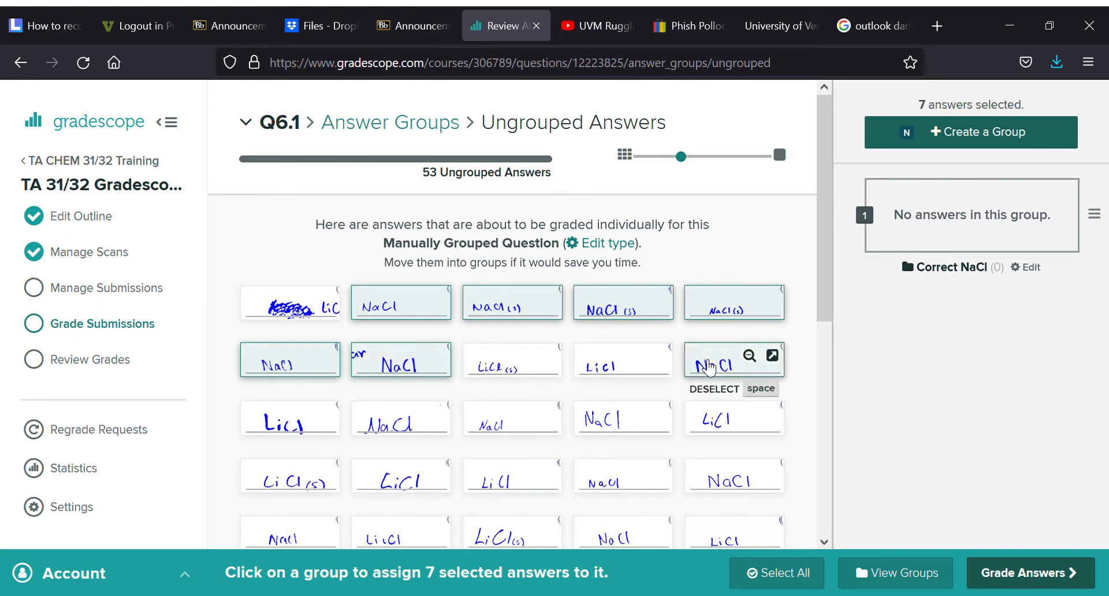
- Check the last NaCl answer in the second row zoomed out and in its full submission preview, and close the preview
{"action": "left_click", "coordinate": [754, 359]}
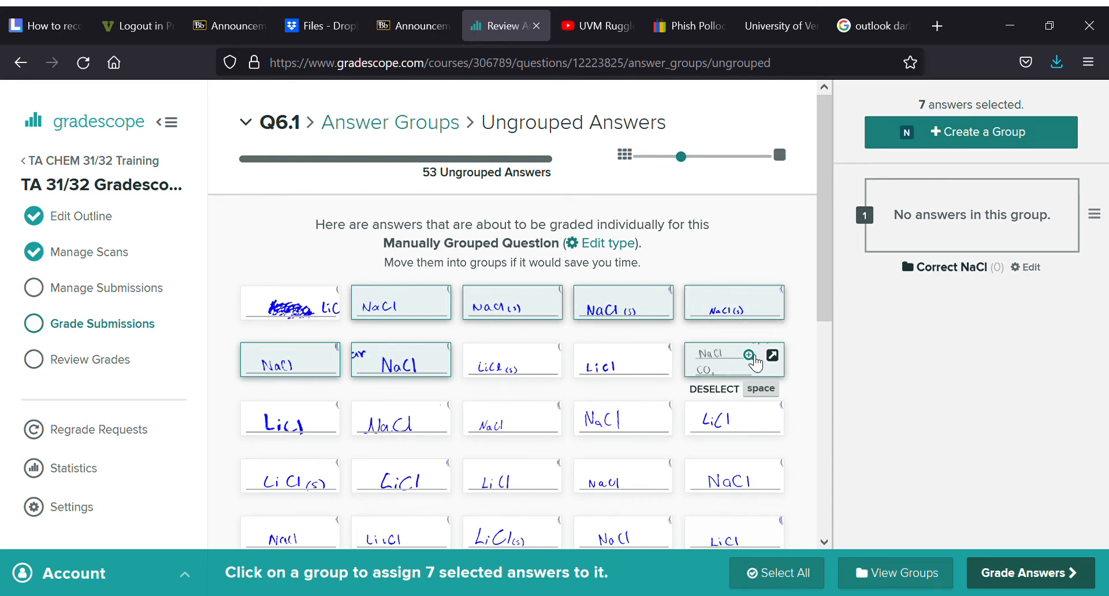
{"action": "left_click", "coordinate": [754, 360]}
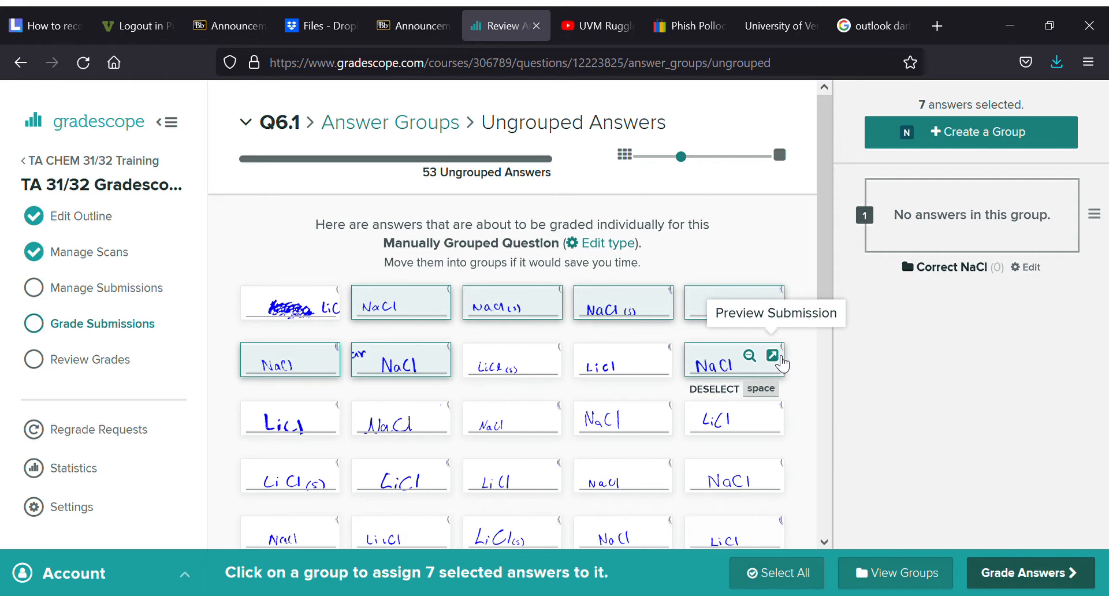
{"action": "left_click", "coordinate": [773, 356]}
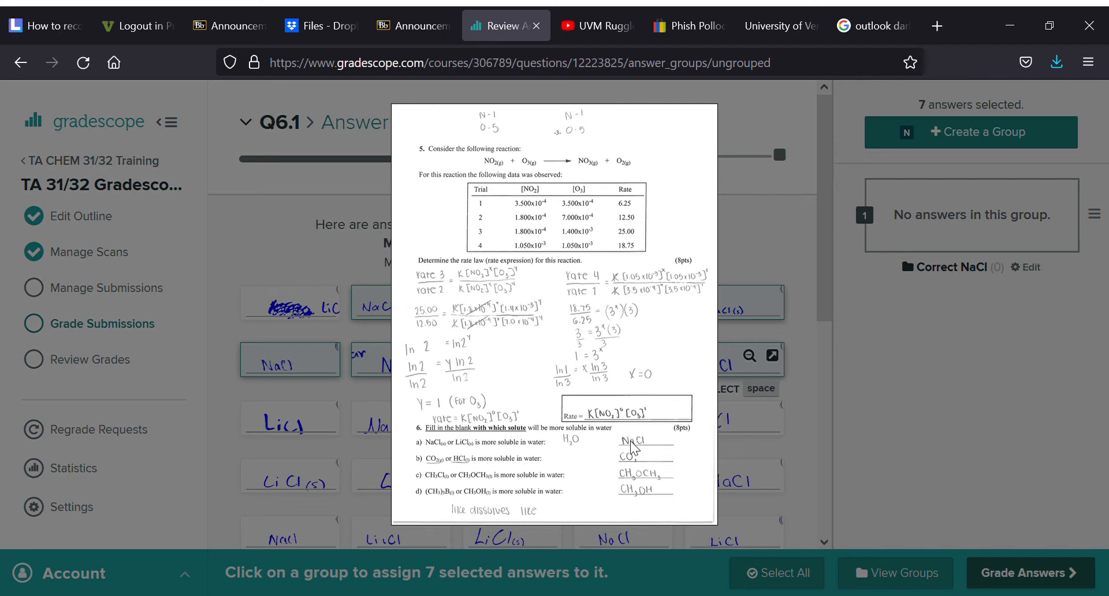
{"action": "left_click", "coordinate": [755, 249]}
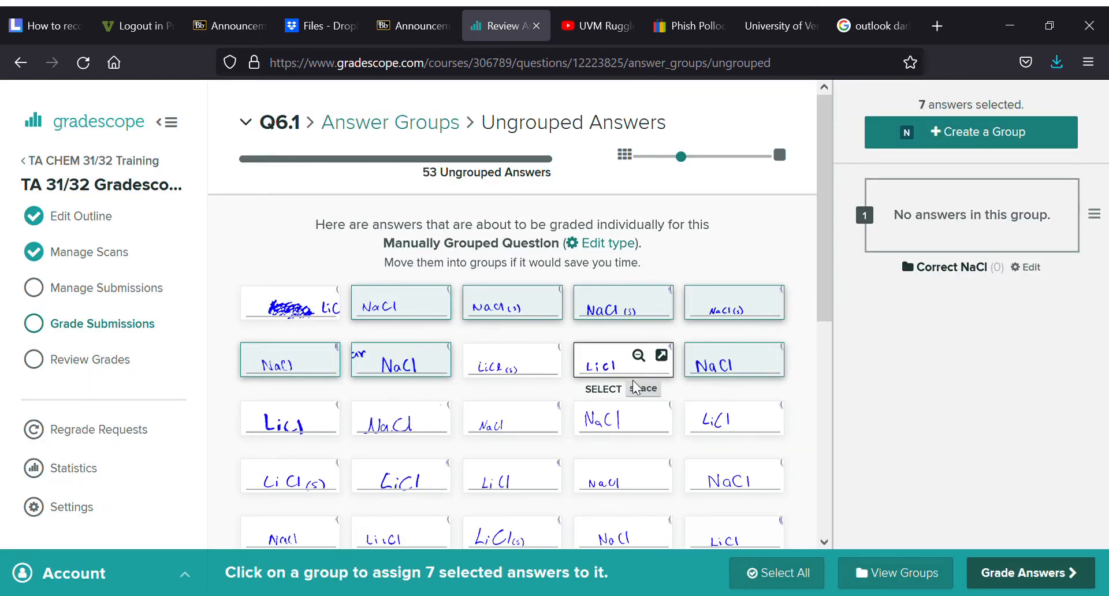
- Add the NaCl answers in the third and fourth rows to the selection
{"action": "left_click", "coordinate": [601, 427]}
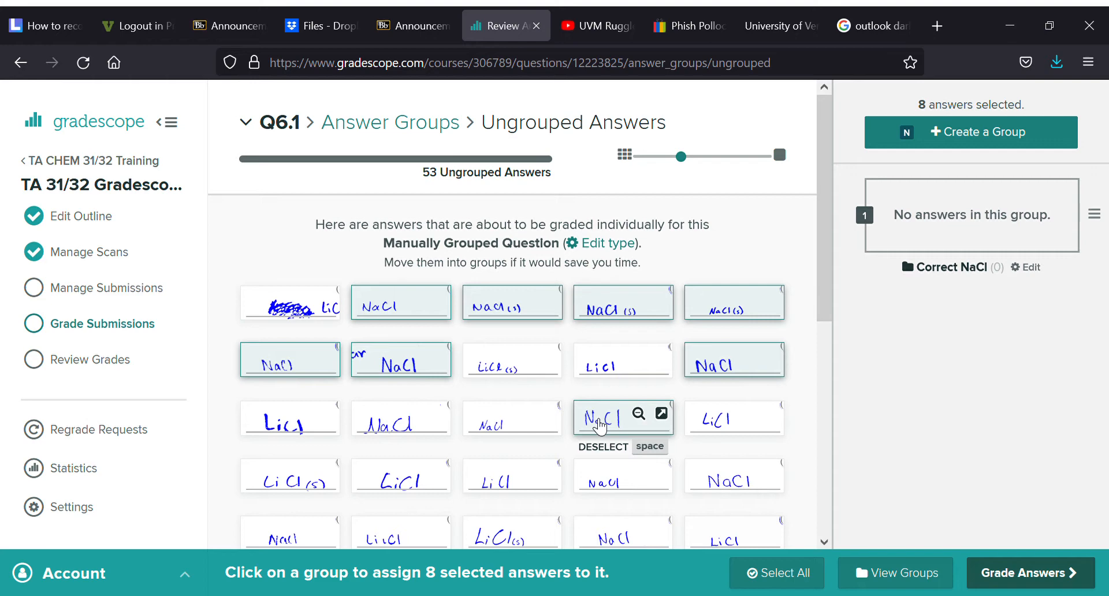
{"action": "left_click", "coordinate": [489, 428]}
{"action": "left_click", "coordinate": [381, 432]}
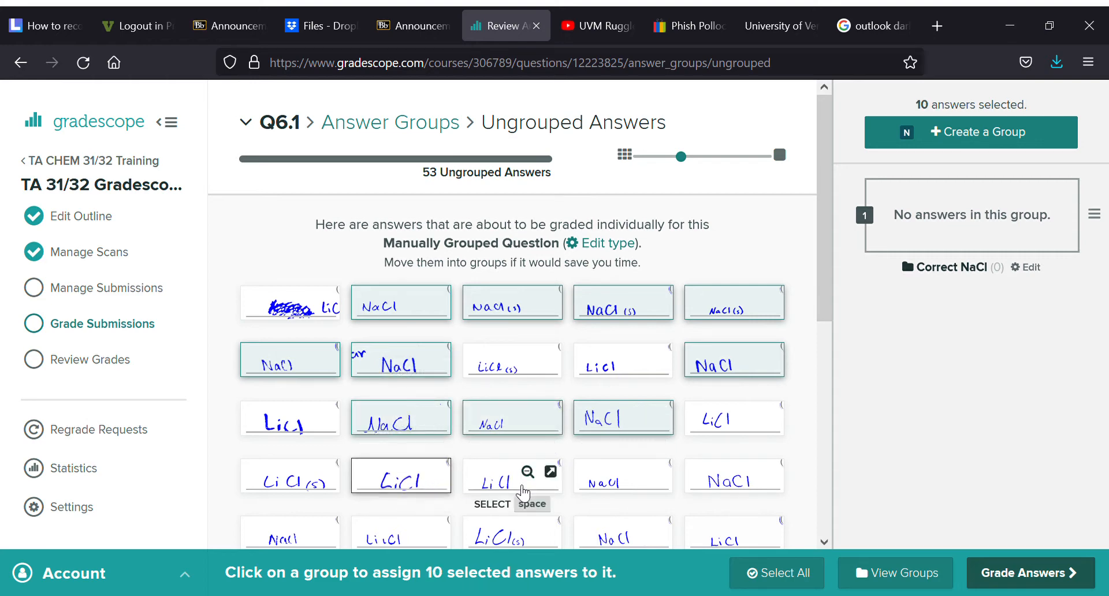
{"action": "left_click", "coordinate": [595, 486]}
{"action": "left_click", "coordinate": [731, 479]}
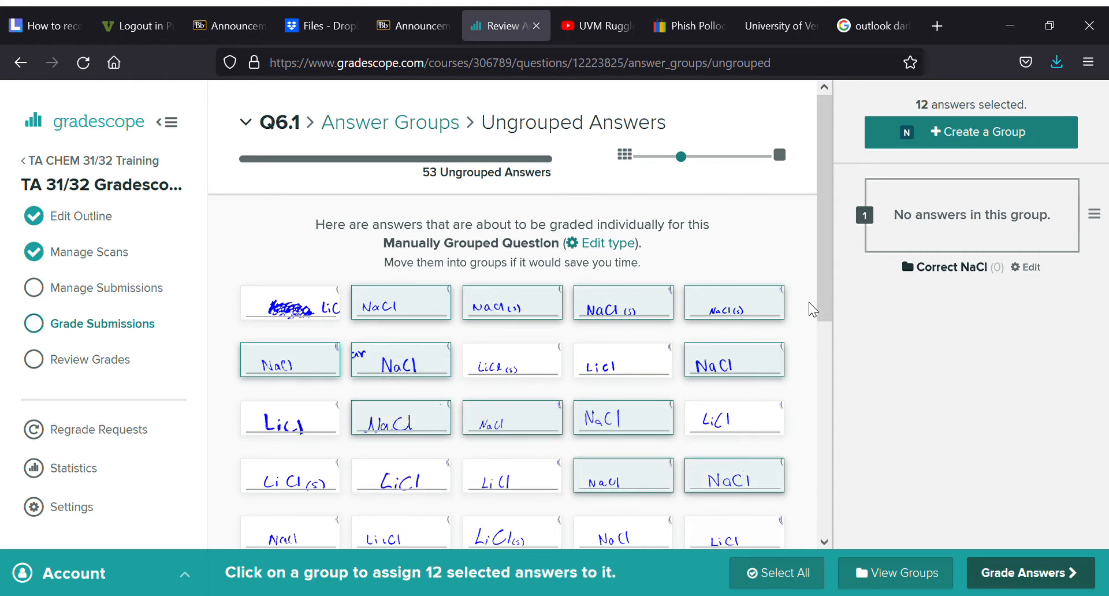
- Add nine more NaCl answers across the fifth to eighth rows to the selection
{"action": "scroll", "coordinate": [809, 303], "scroll_direction": "down", "scroll_amount": 3}
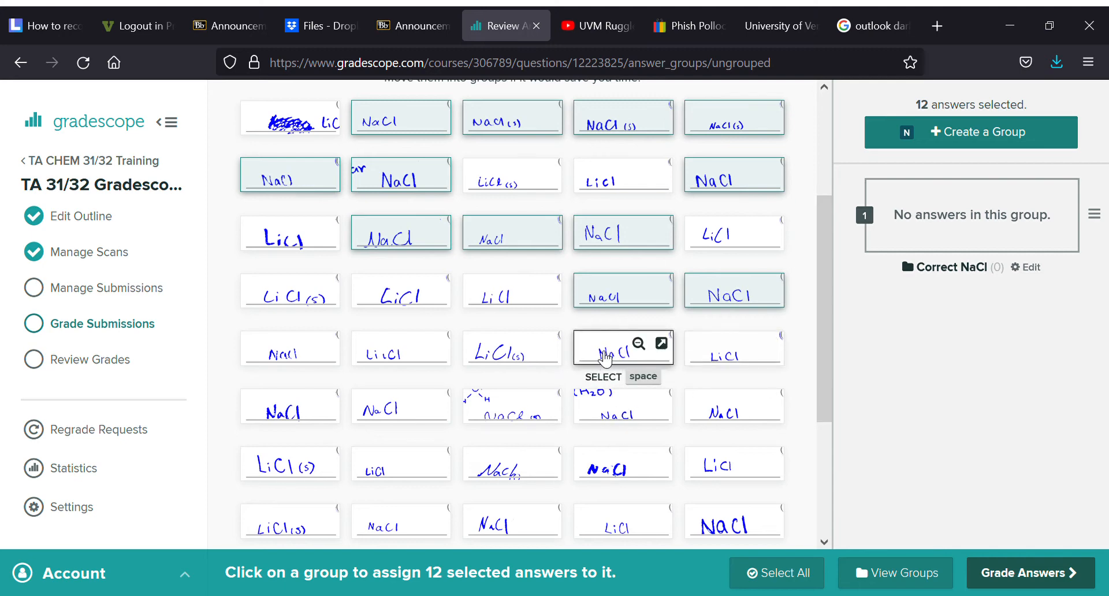
{"action": "left_click", "coordinate": [636, 356]}
{"action": "left_click", "coordinate": [717, 413]}
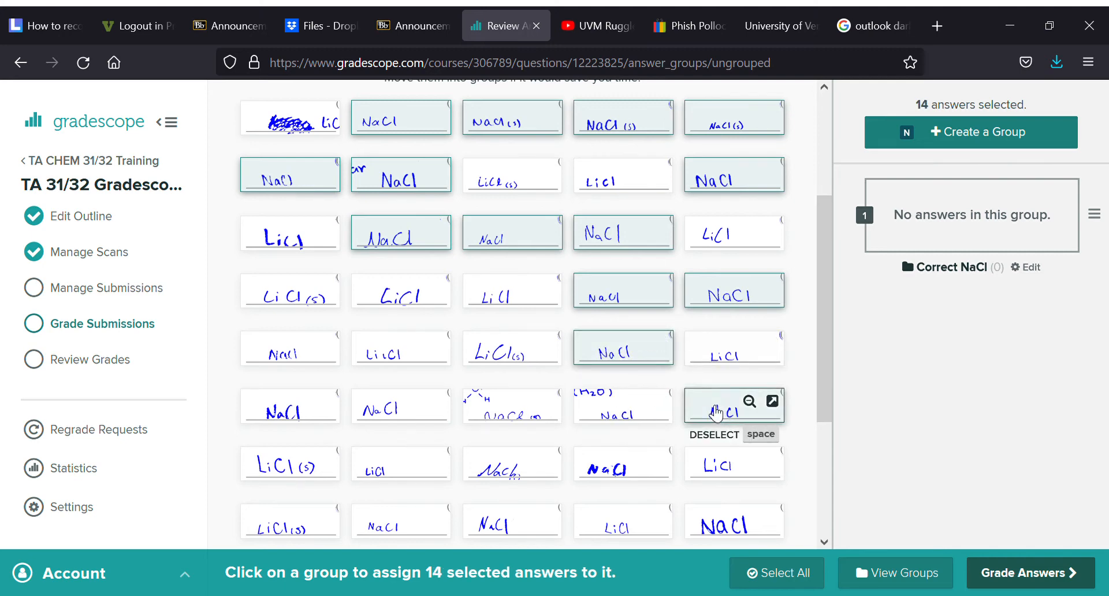
{"action": "left_click", "coordinate": [621, 411]}
{"action": "left_click", "coordinate": [372, 412]}
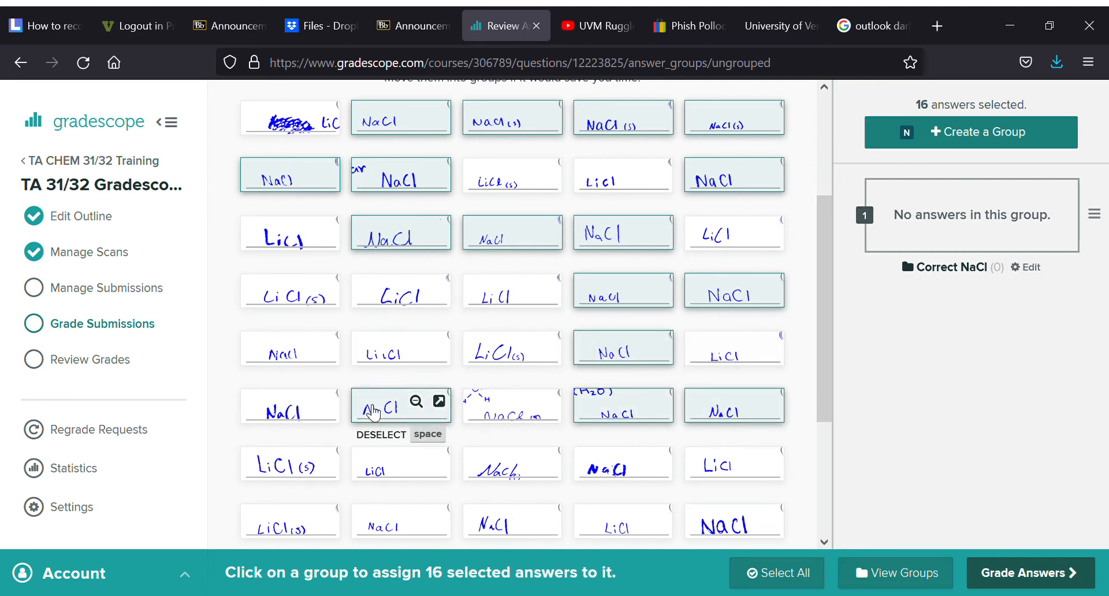
{"action": "left_click", "coordinate": [265, 412]}
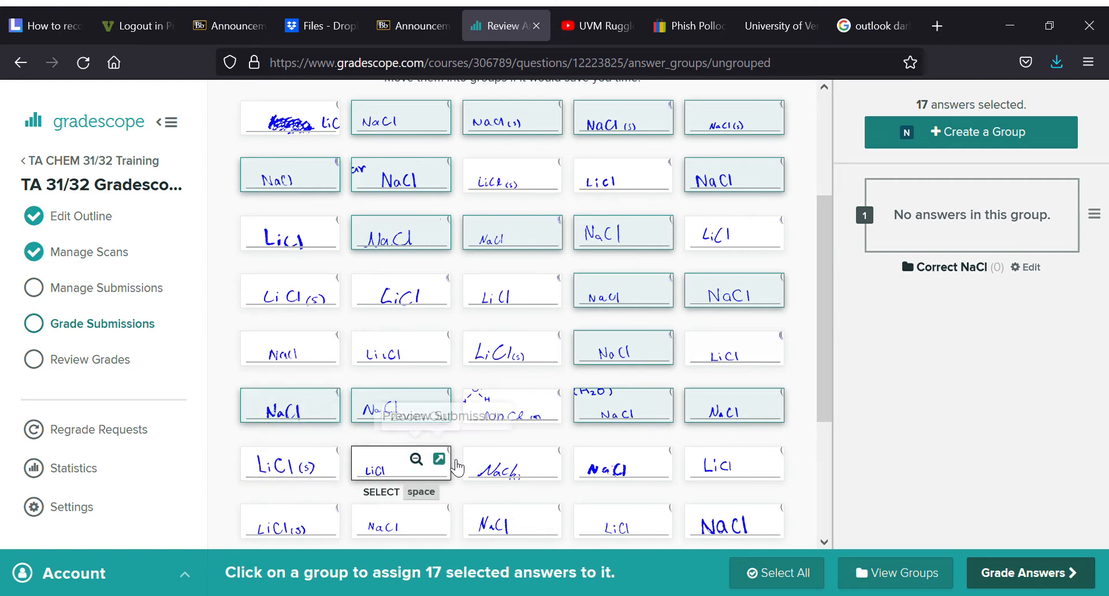
{"action": "left_click", "coordinate": [488, 469]}
{"action": "left_click", "coordinate": [621, 467]}
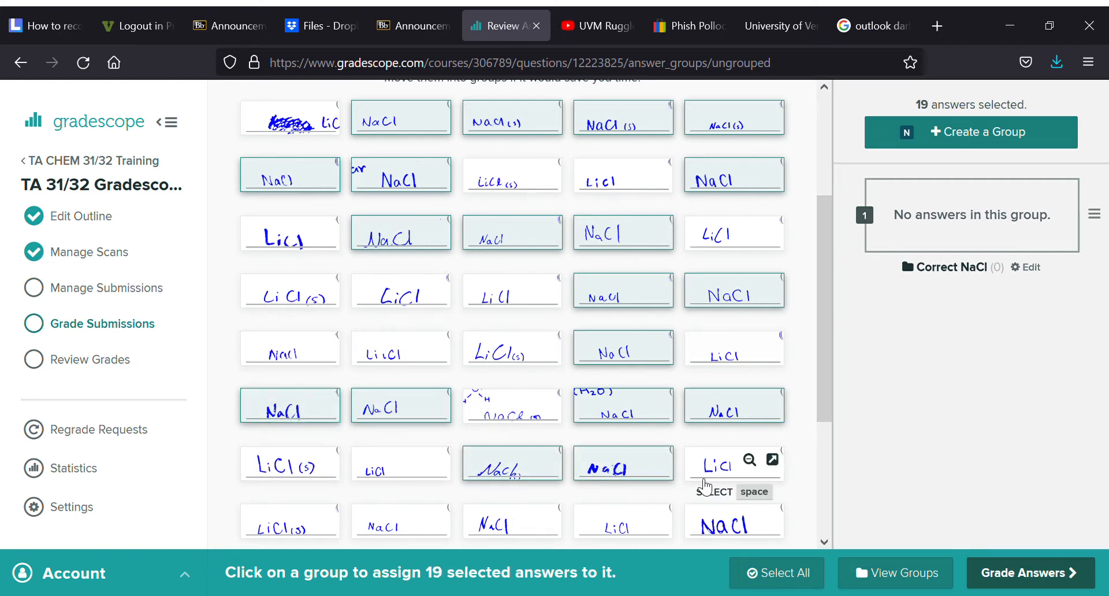
{"action": "left_click", "coordinate": [730, 522]}
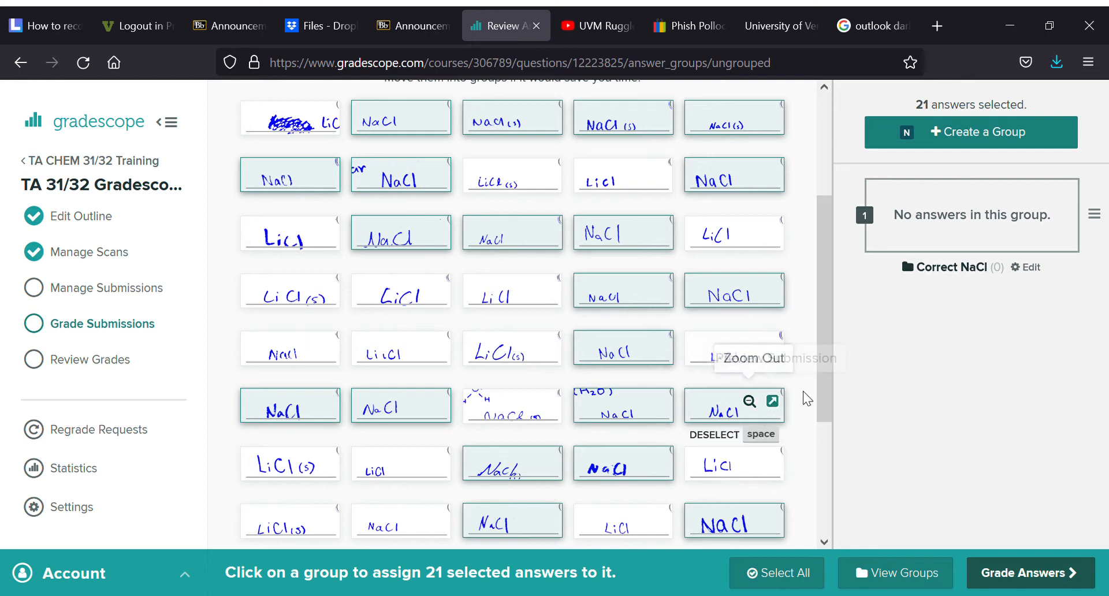
- Add the eight NaCl answers in the ninth and tenth rows to the selection
{"action": "left_click_drag", "start_coordinate": [823, 381], "coordinate": [746, 465]}
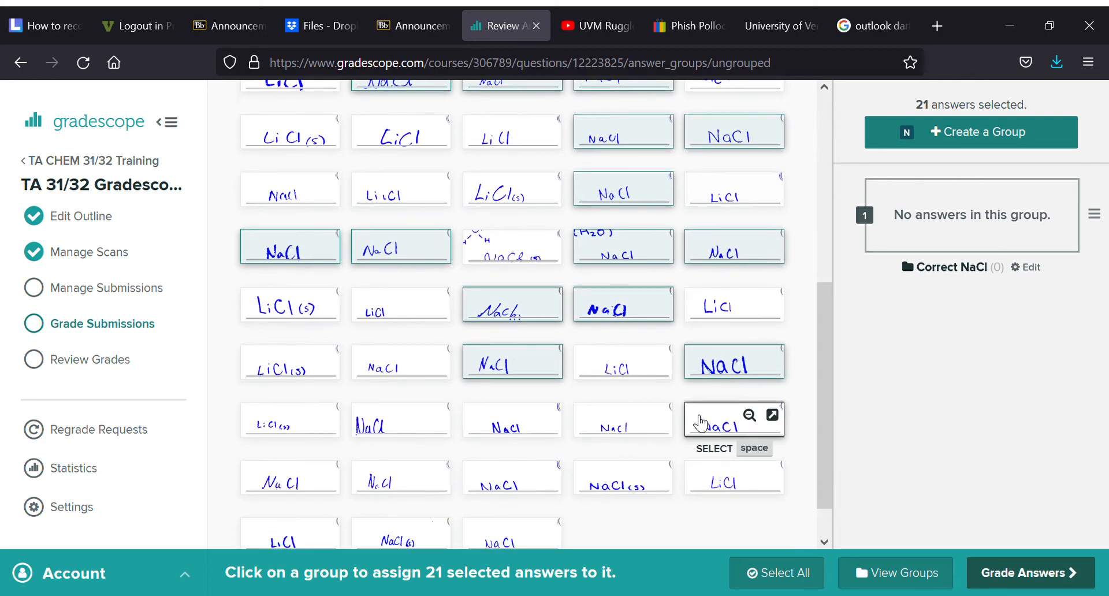
{"action": "left_click", "coordinate": [725, 420]}
{"action": "left_click", "coordinate": [615, 421]}
{"action": "left_click", "coordinate": [493, 417]}
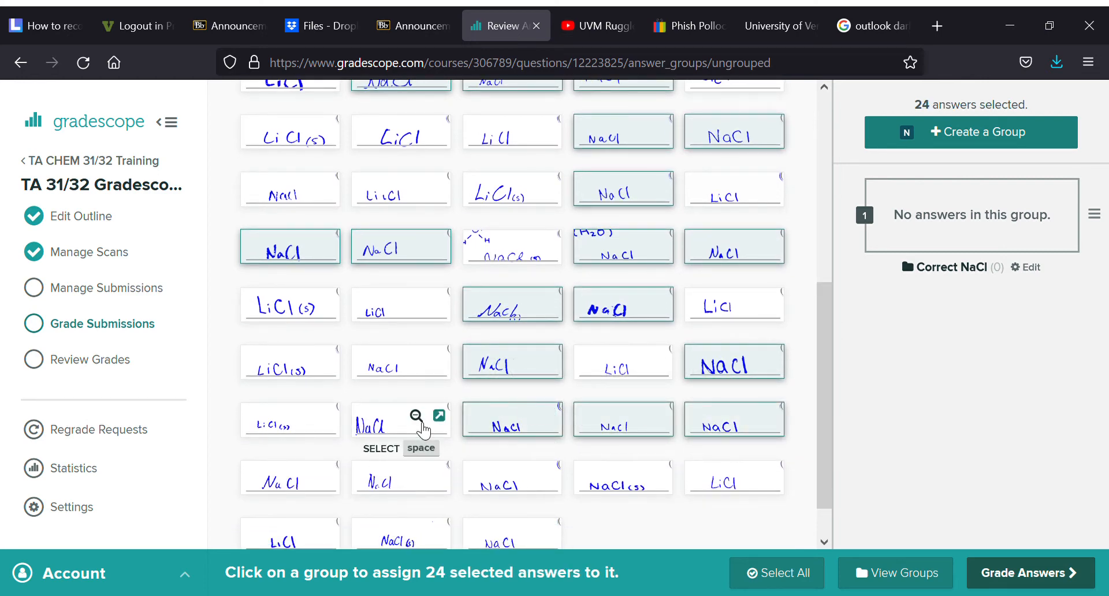
{"action": "left_click", "coordinate": [374, 421]}
{"action": "left_click", "coordinate": [286, 482]}
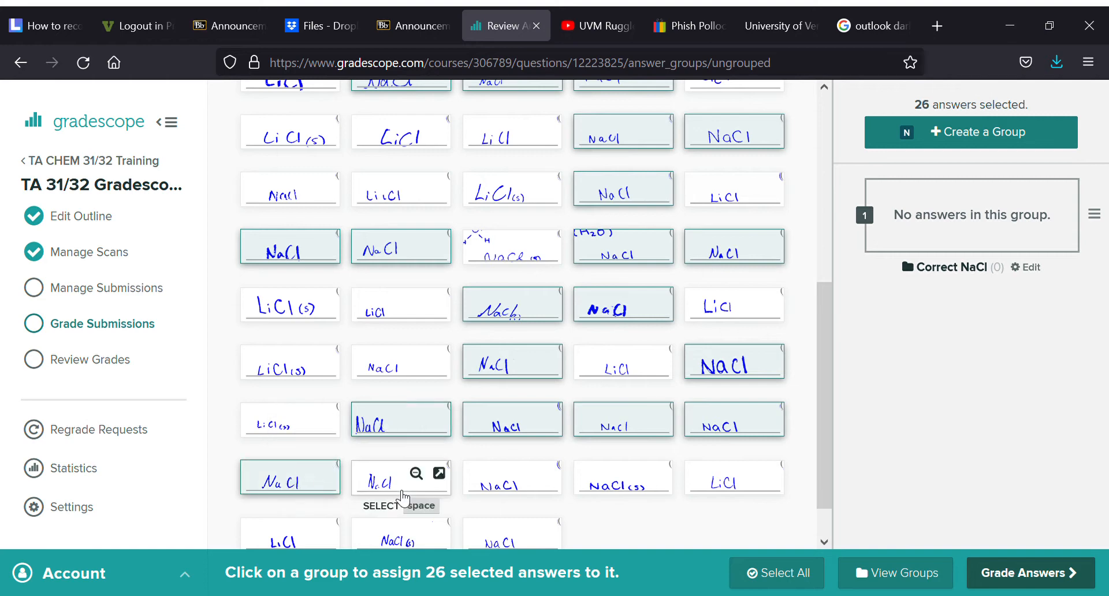
{"action": "left_click", "coordinate": [393, 481]}
{"action": "left_click", "coordinate": [503, 483]}
{"action": "left_click", "coordinate": [603, 490]}
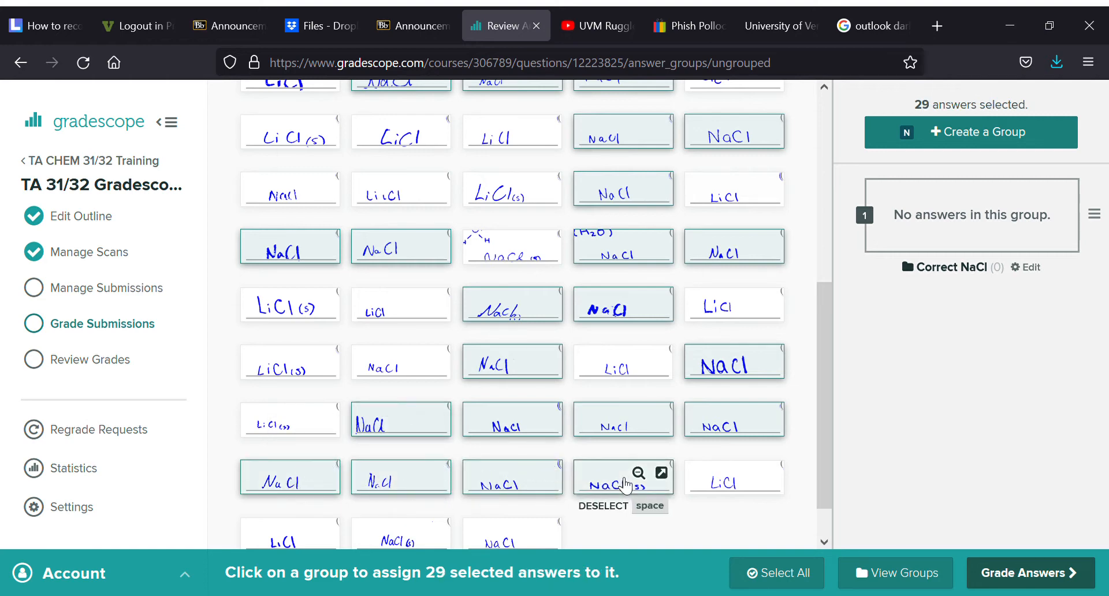
- Add the two NaCl answers in the last row to the selection and assign all selected answers to the Correct NaCl group
{"action": "left_click_drag", "start_coordinate": [816, 445], "coordinate": [820, 462]}
{"action": "left_click", "coordinate": [488, 450]}
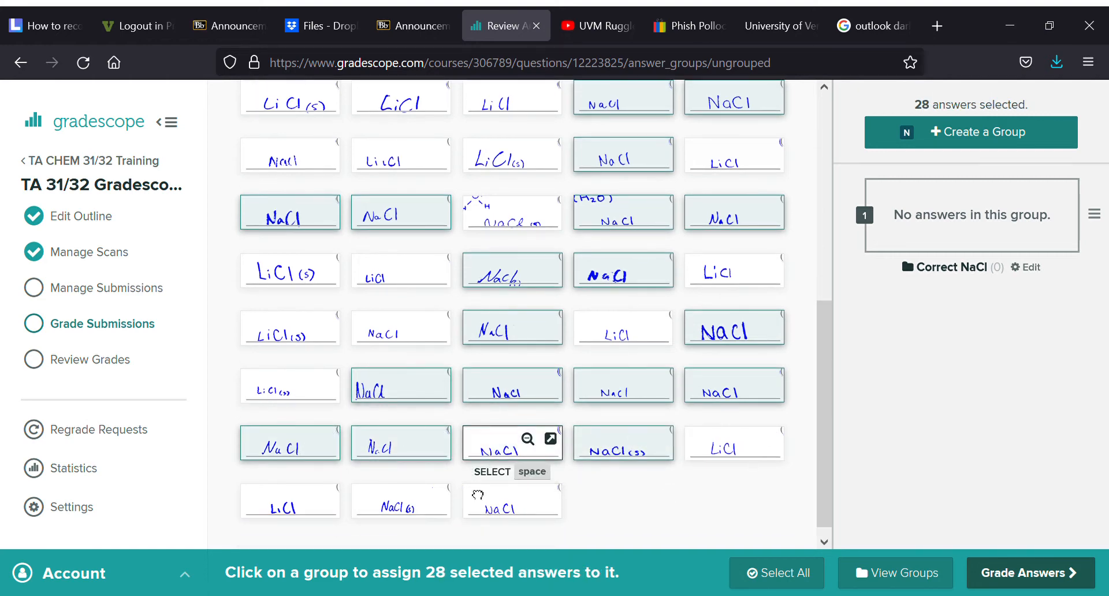
{"action": "left_click", "coordinate": [495, 453]}
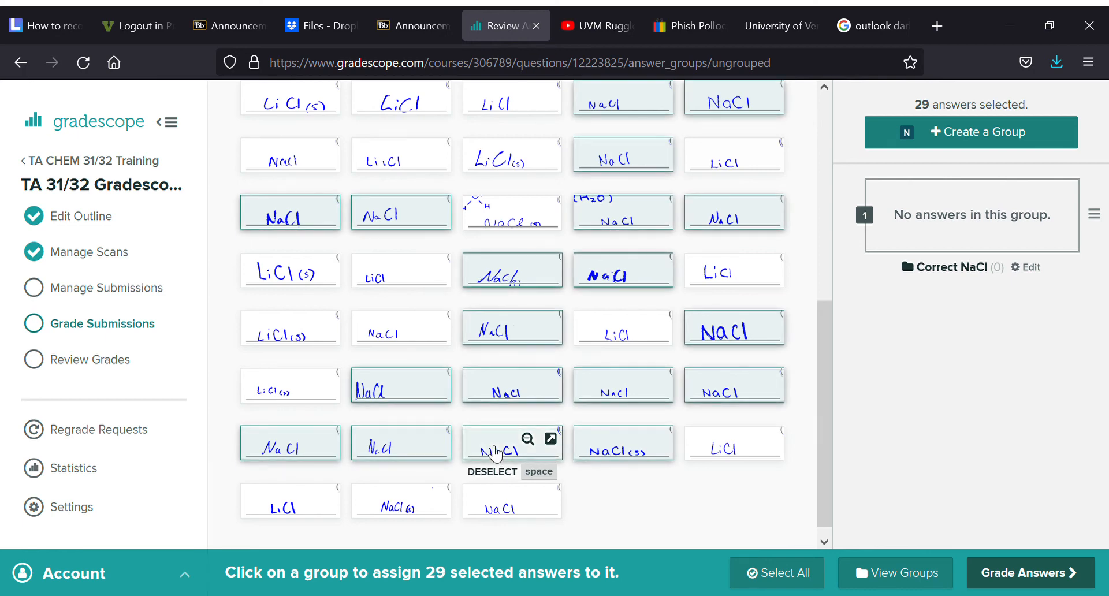
{"action": "left_click", "coordinate": [505, 503]}
{"action": "left_click", "coordinate": [405, 503]}
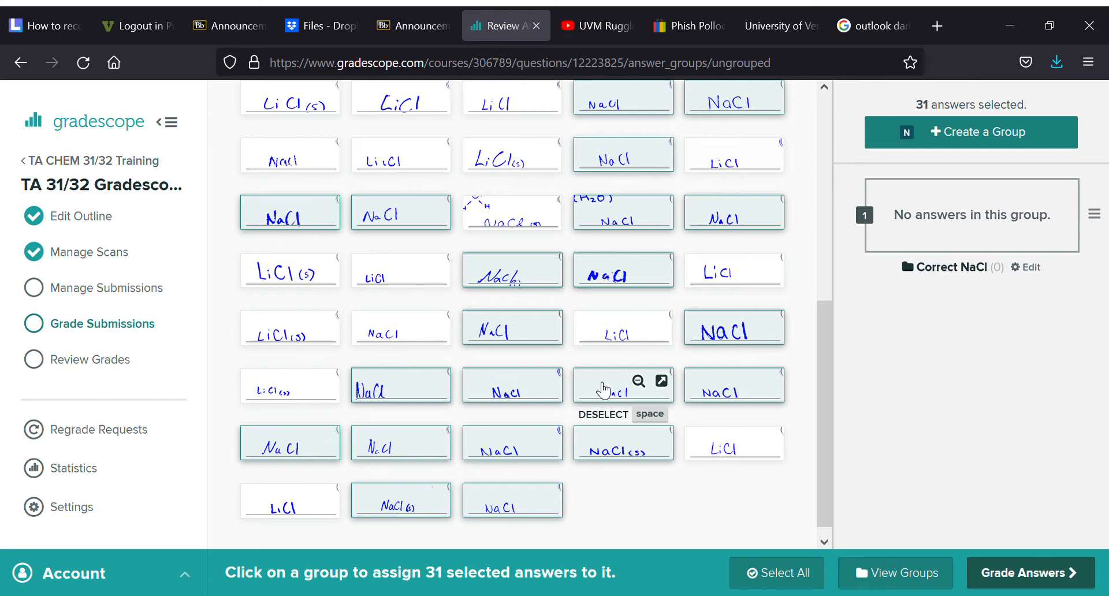
{"action": "left_click_drag", "start_coordinate": [603, 390], "coordinate": [967, 221]}
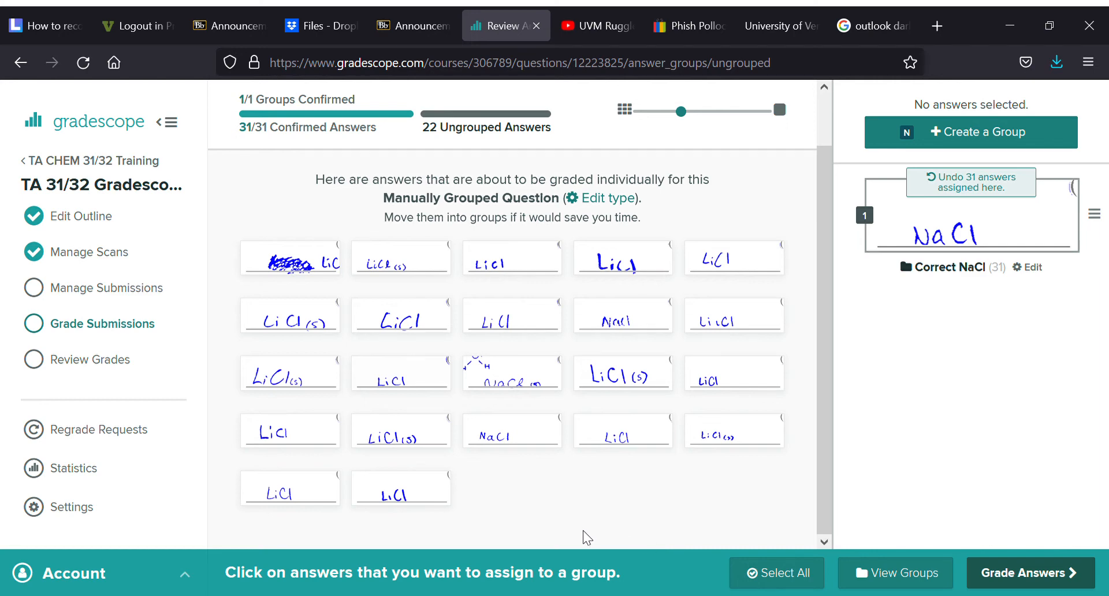
- Move the missed NaCl answers in the fourth and second rows into the Correct NaCl group, checking the second-row one zoomed out
{"action": "mouse_move", "coordinate": [485, 444]}
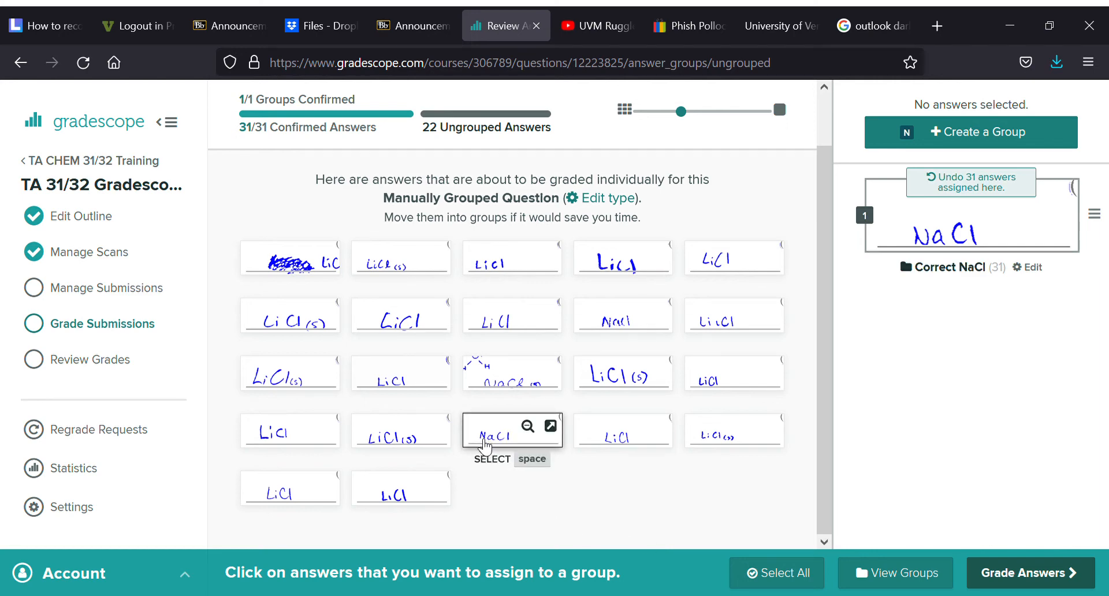
{"action": "left_click_drag", "start_coordinate": [485, 445], "coordinate": [933, 228]}
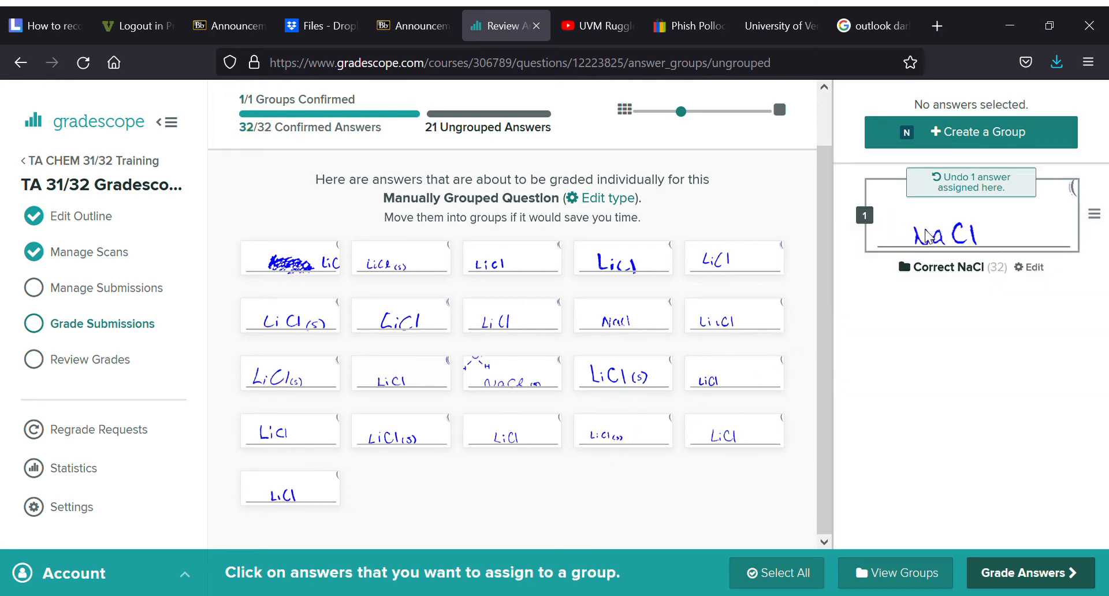
{"action": "mouse_move", "coordinate": [761, 300]}
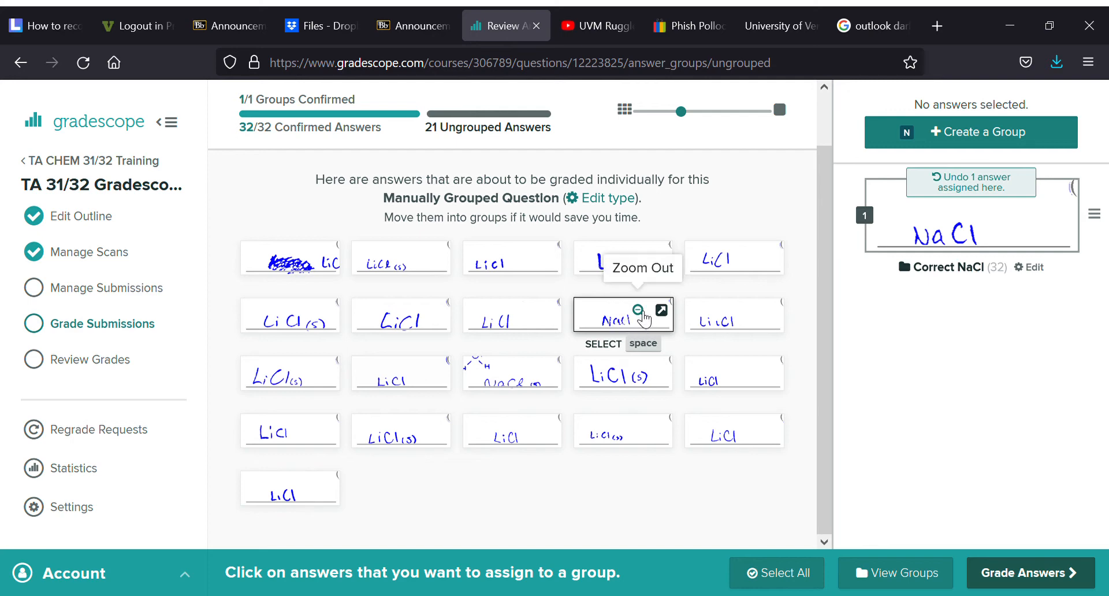
{"action": "left_click", "coordinate": [639, 311]}
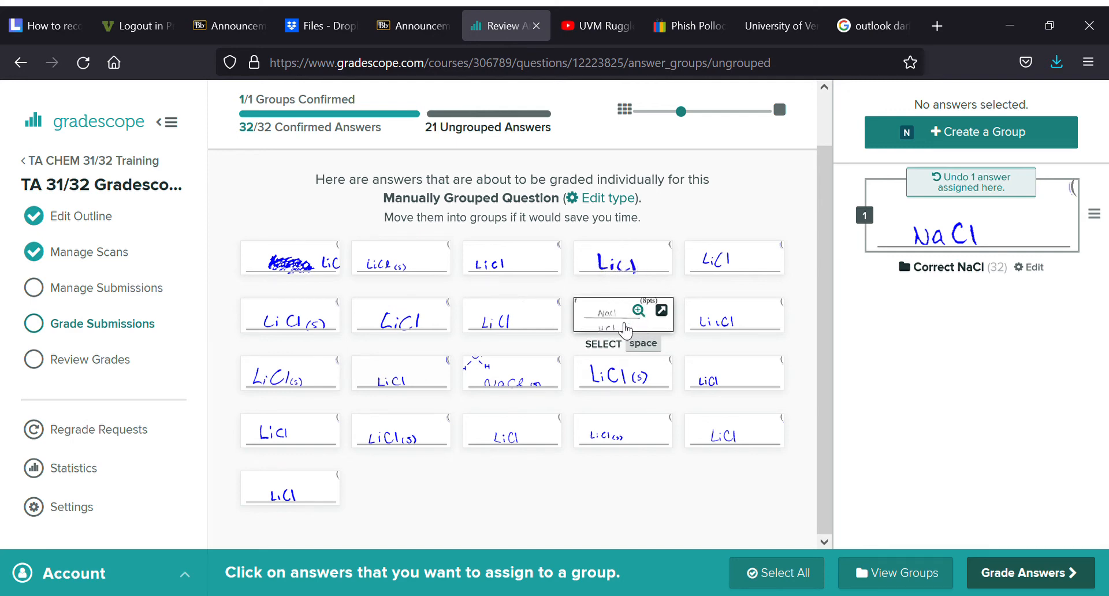
{"action": "left_click_drag", "start_coordinate": [603, 330], "coordinate": [941, 238]}
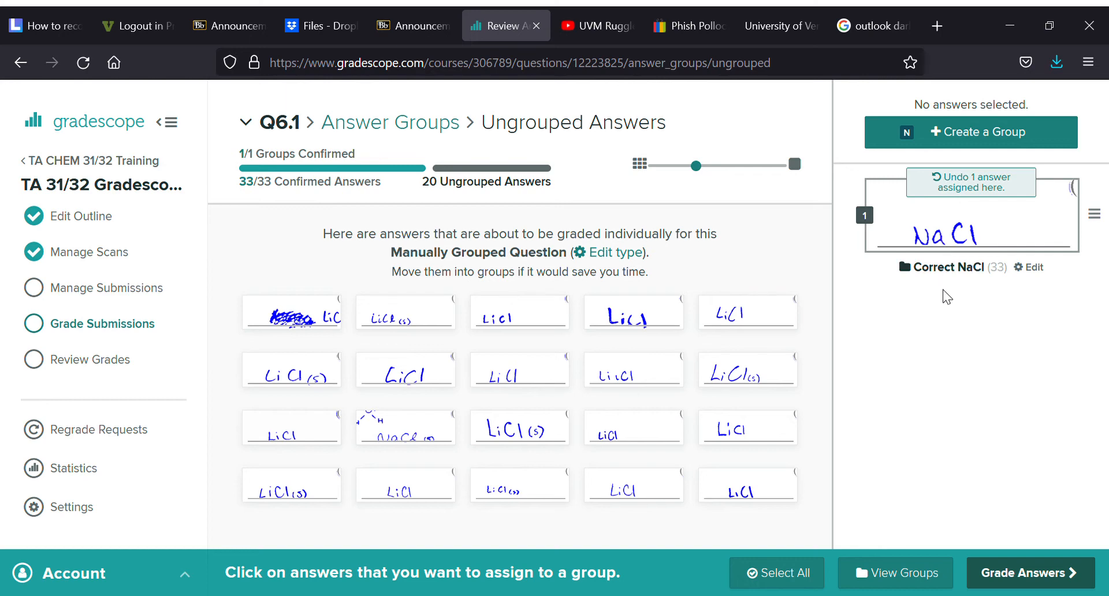
- Create an answer group named "(-2) Incorrect NaCl not LiCl"
{"action": "left_click", "coordinate": [950, 141]}
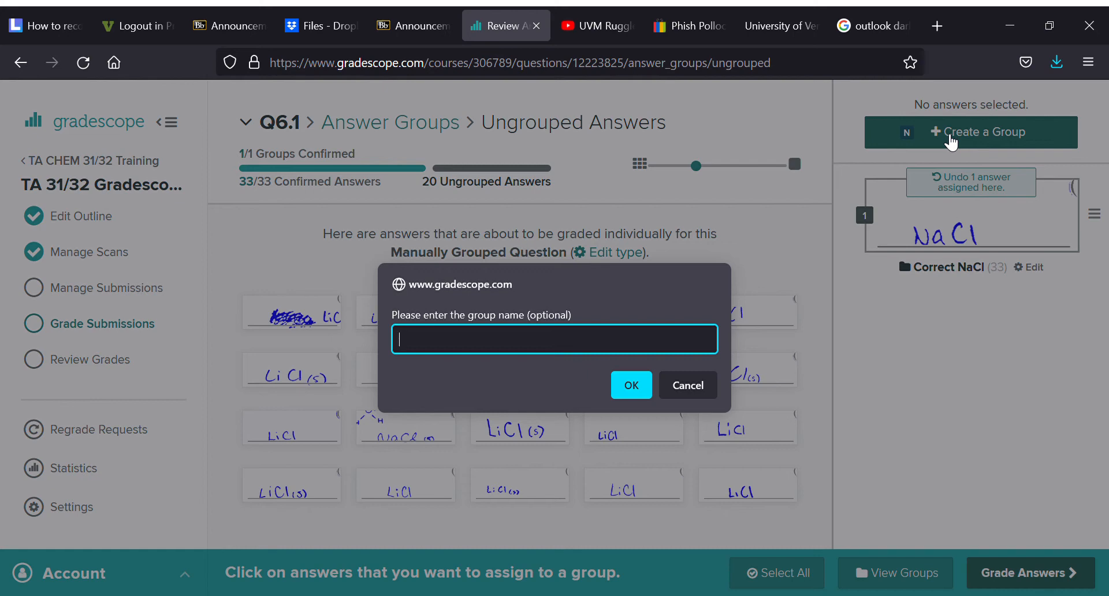
{"action": "type", "text": "(-2)"}
{"action": "type", "text": "Incorrect NaCl not Li"}
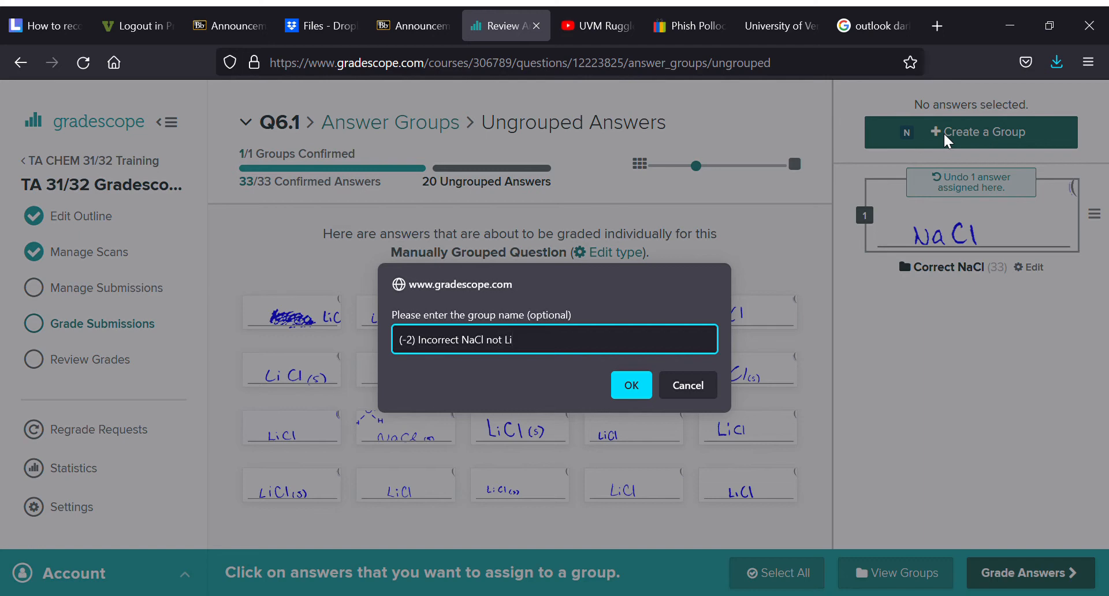
{"action": "type", "text": "Cl"}
{"action": "left_click", "coordinate": [621, 392]}
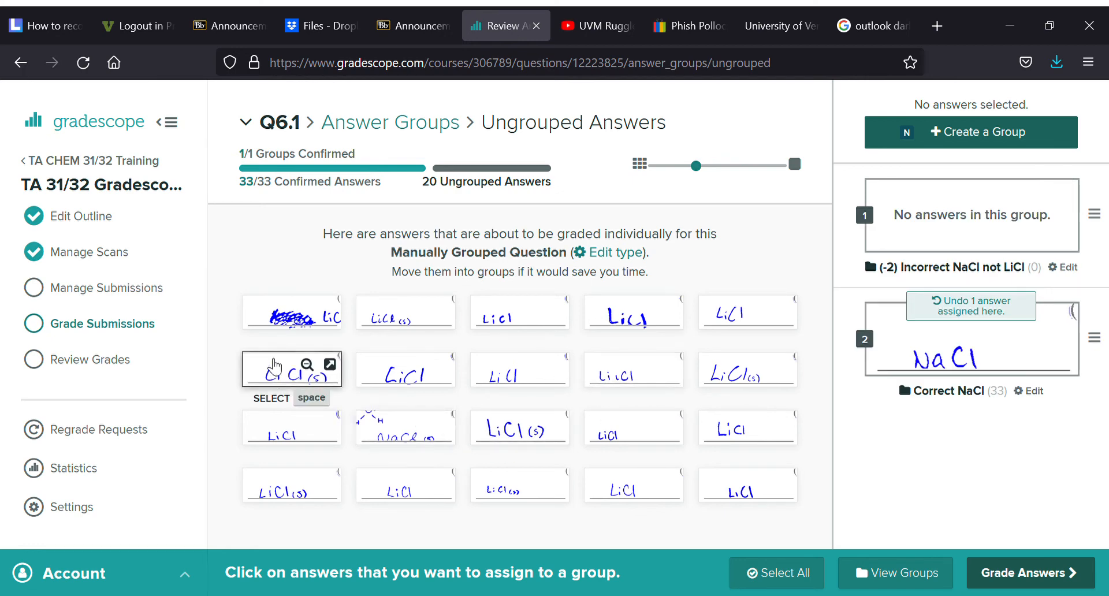
- Select all remaining ungrouped answers and assign them to the "(-2) Incorrect NaCl not LiCl" group
{"action": "left_click", "coordinate": [263, 311]}
{"action": "left_click", "coordinate": [387, 306]}
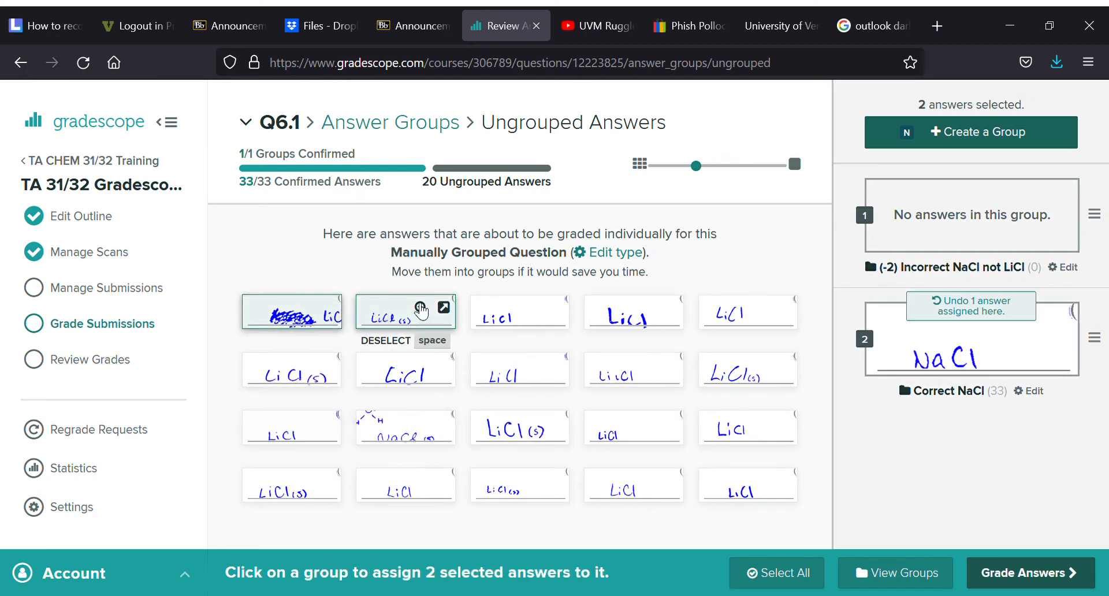
{"action": "left_click", "coordinate": [507, 310]}
{"action": "left_click", "coordinate": [613, 312]}
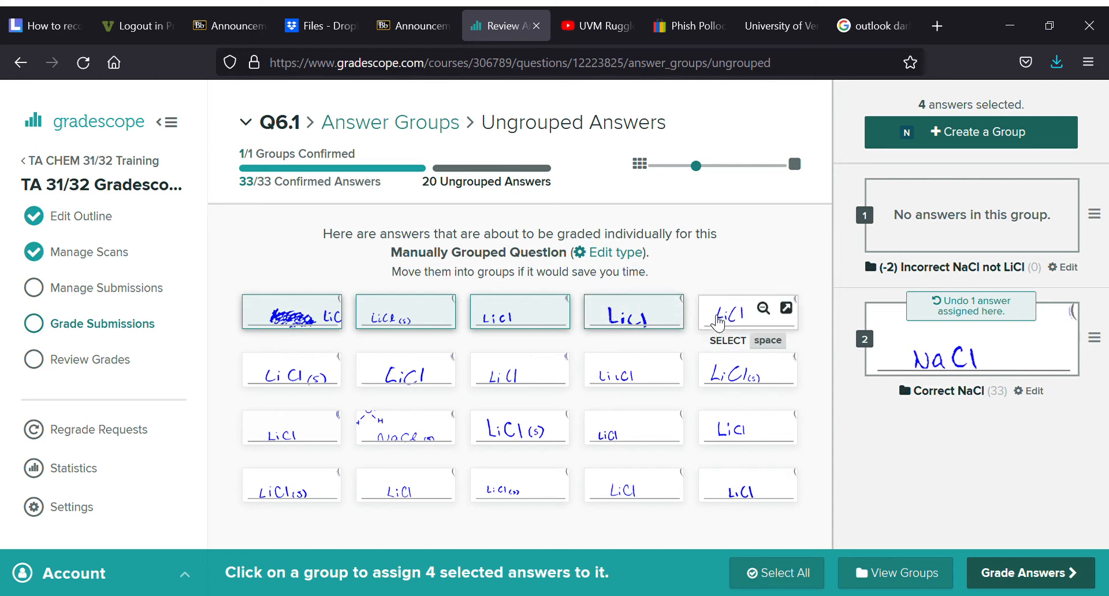
{"action": "left_click", "coordinate": [728, 312]}
{"action": "left_click", "coordinate": [745, 370]}
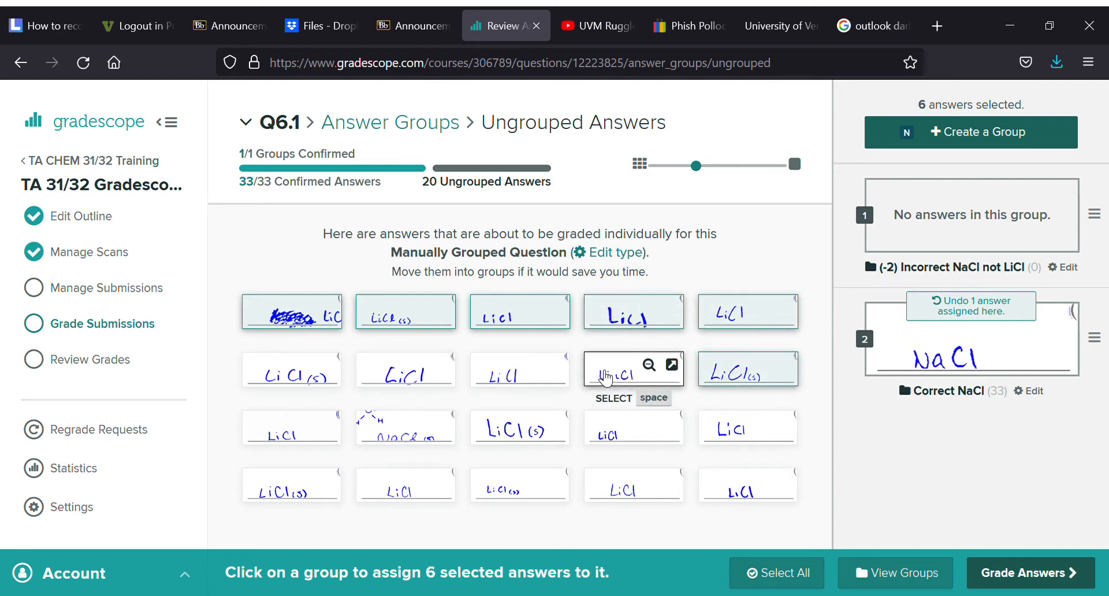
{"action": "left_click", "coordinate": [614, 380]}
{"action": "left_click", "coordinate": [491, 378]}
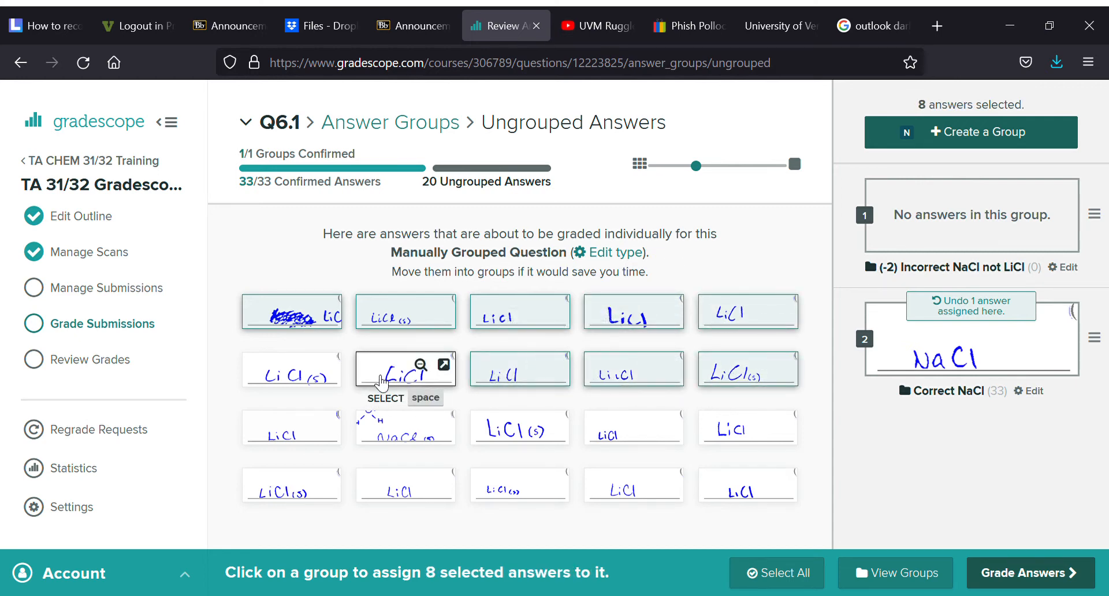
{"action": "left_click", "coordinate": [398, 378]}
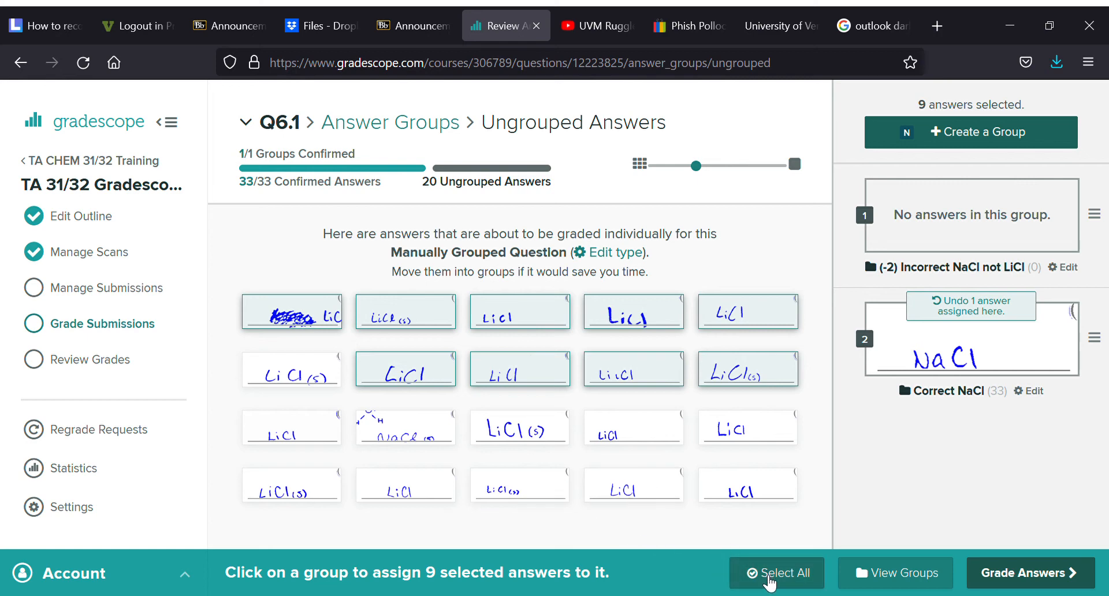
{"action": "left_click", "coordinate": [770, 581]}
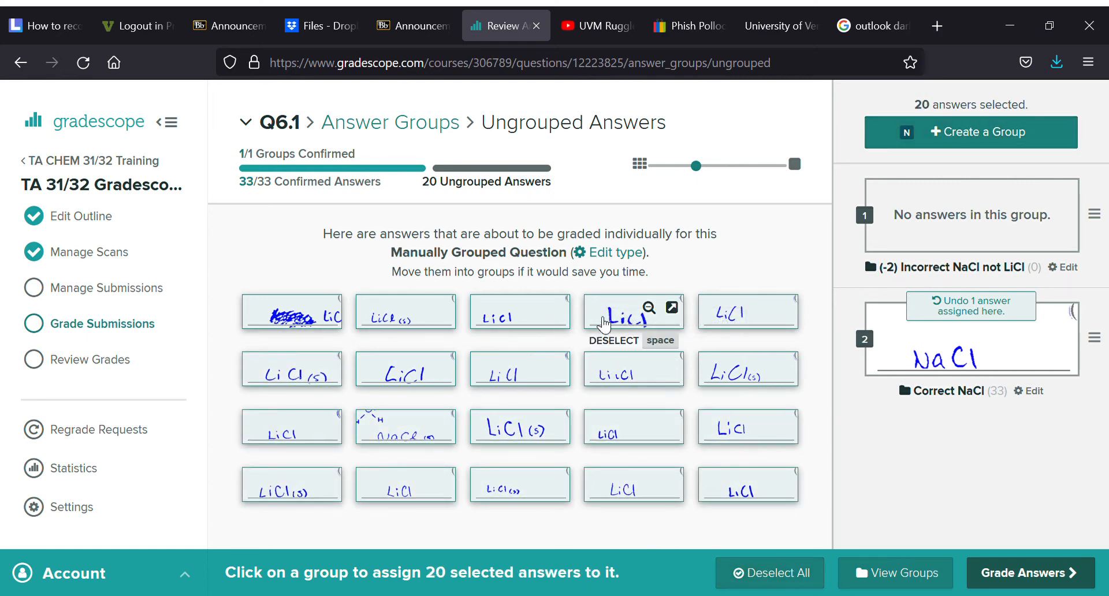
{"action": "left_click_drag", "start_coordinate": [604, 329], "coordinate": [947, 237]}
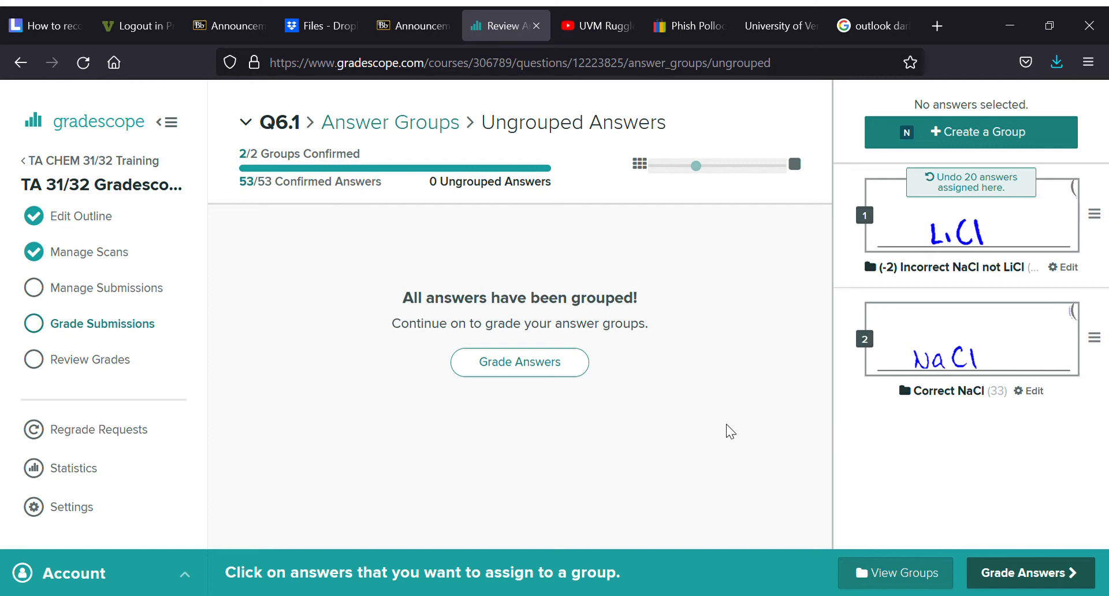
- Return to the Grading Dashboard and open the answer groups of question 6.1: Solubility1
{"action": "left_click", "coordinate": [96, 327]}
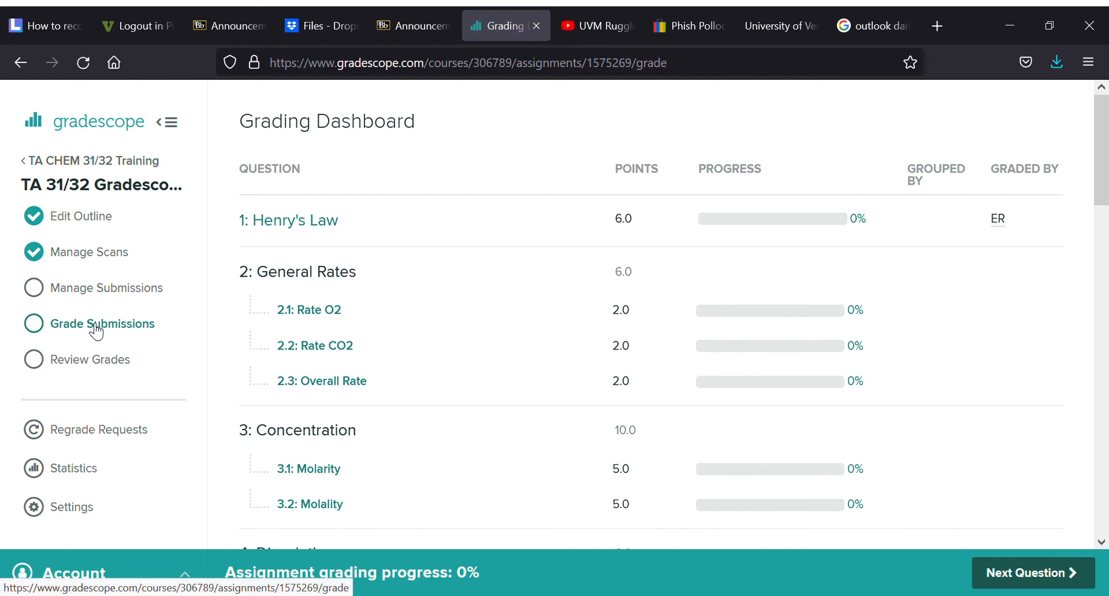
{"action": "left_click_drag", "start_coordinate": [1102, 197], "coordinate": [1105, 366]}
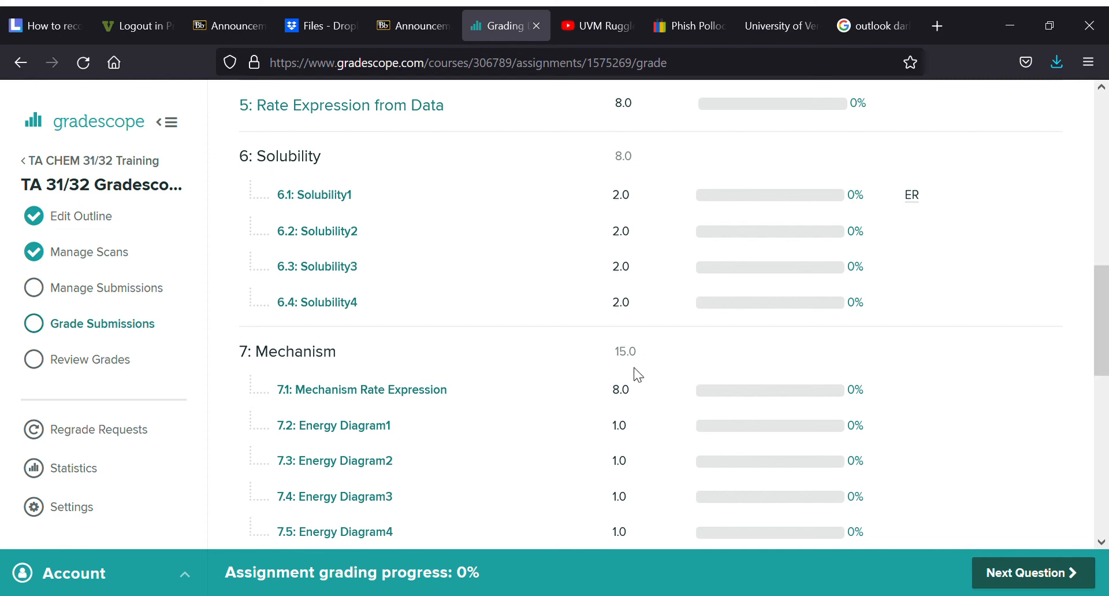
{"action": "left_click", "coordinate": [320, 196]}
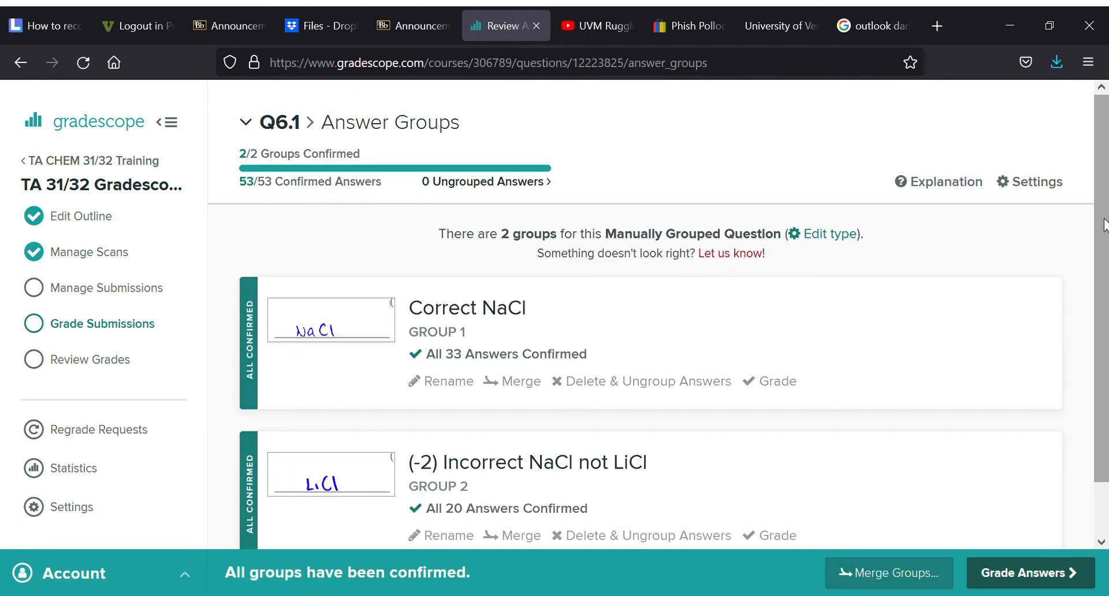
- Open the Correct NaCl group, enlarge its answer thumbnails and review all its confirmed answers
{"action": "left_click_drag", "start_coordinate": [1106, 257], "coordinate": [1107, 309]}
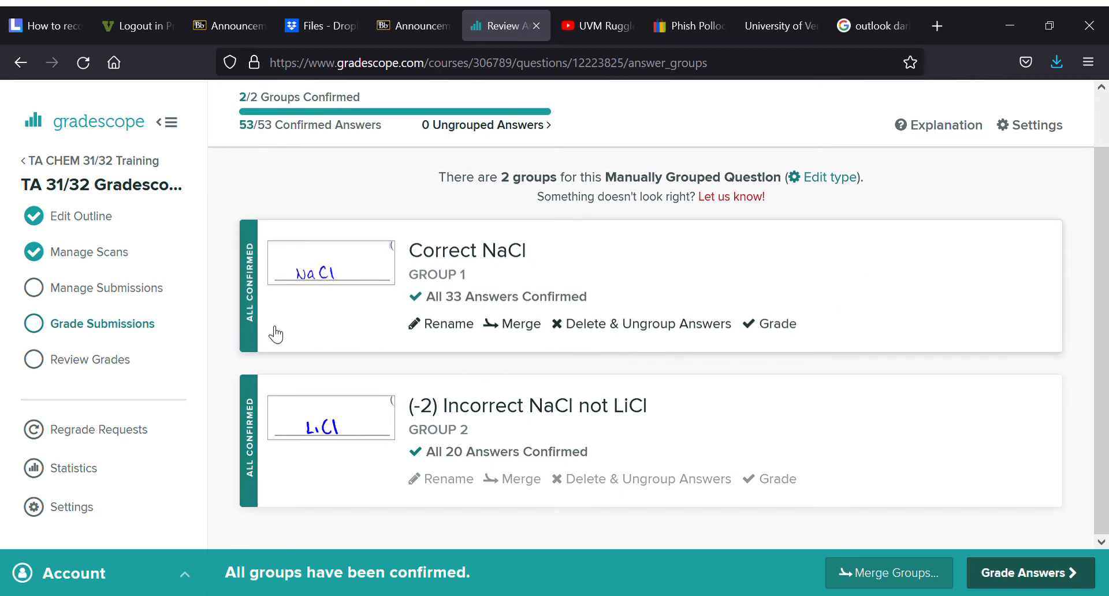
{"action": "left_click", "coordinate": [292, 277]}
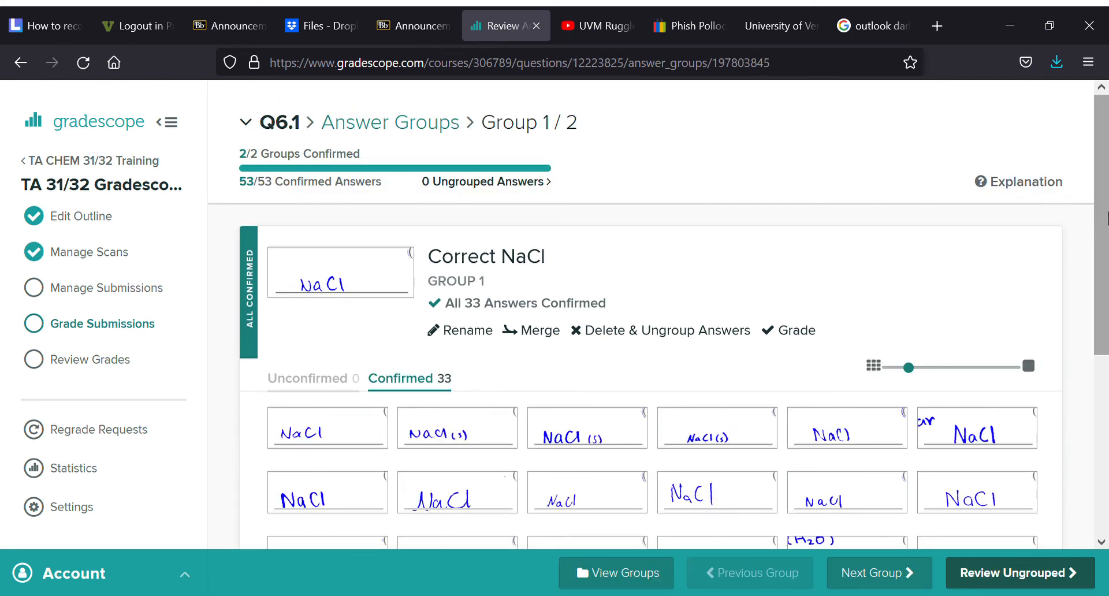
{"action": "left_click_drag", "start_coordinate": [1104, 228], "coordinate": [1105, 300]}
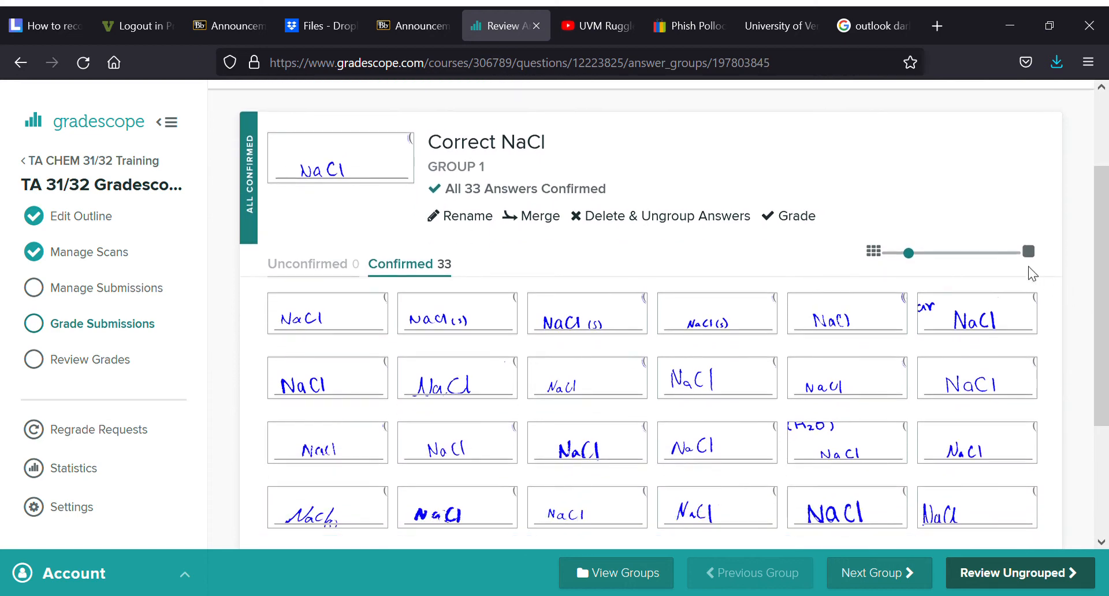
{"action": "left_click_drag", "start_coordinate": [912, 254], "coordinate": [953, 257]}
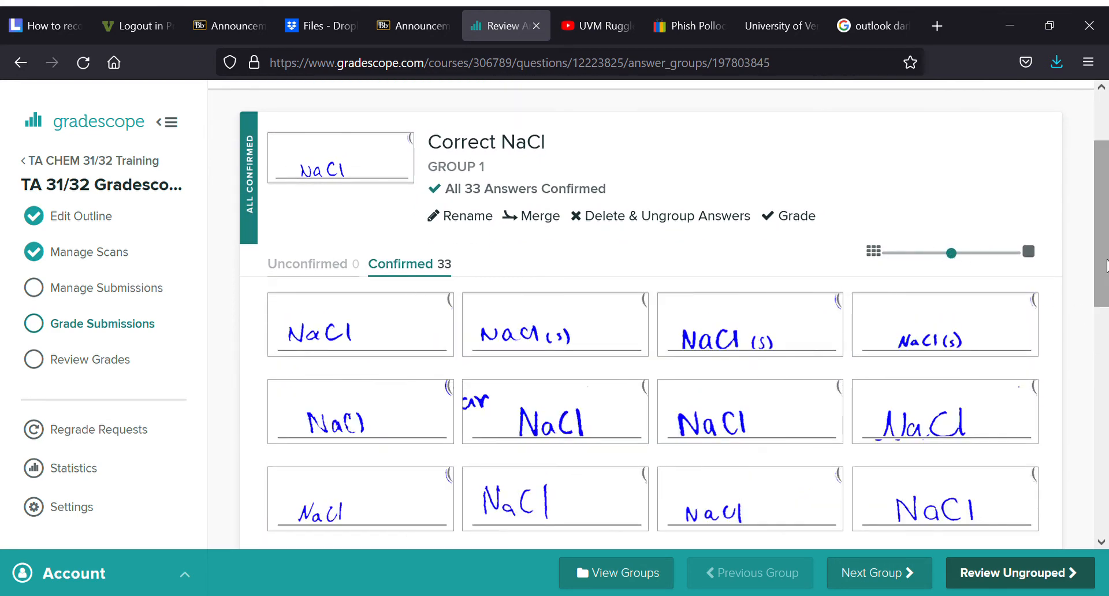
{"action": "left_click_drag", "start_coordinate": [1106, 254], "coordinate": [1106, 486]}
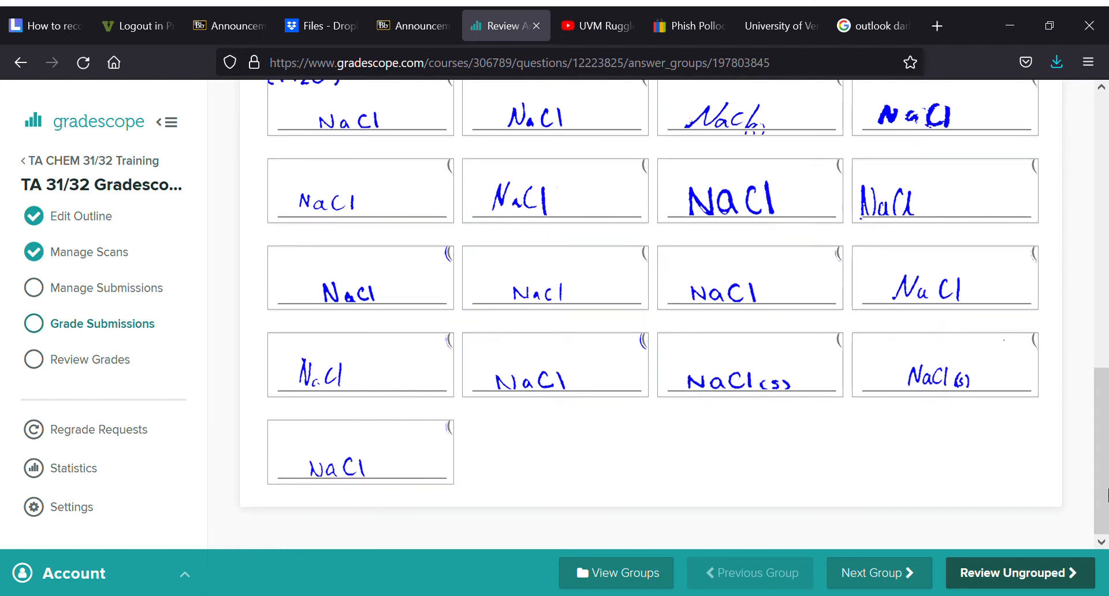
- In the "(-2) Incorrect NaCl not LiCl" group, zoom out the NaCl answer in the third row and remove it from the group
{"action": "left_click", "coordinate": [887, 574]}
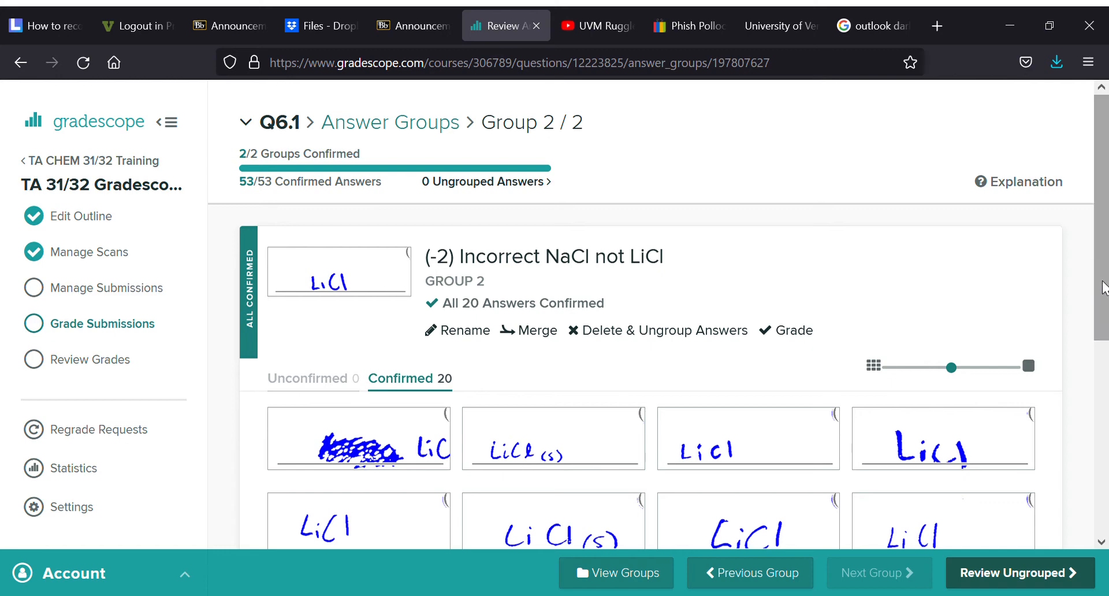
{"action": "left_click_drag", "start_coordinate": [1103, 287], "coordinate": [1105, 472]}
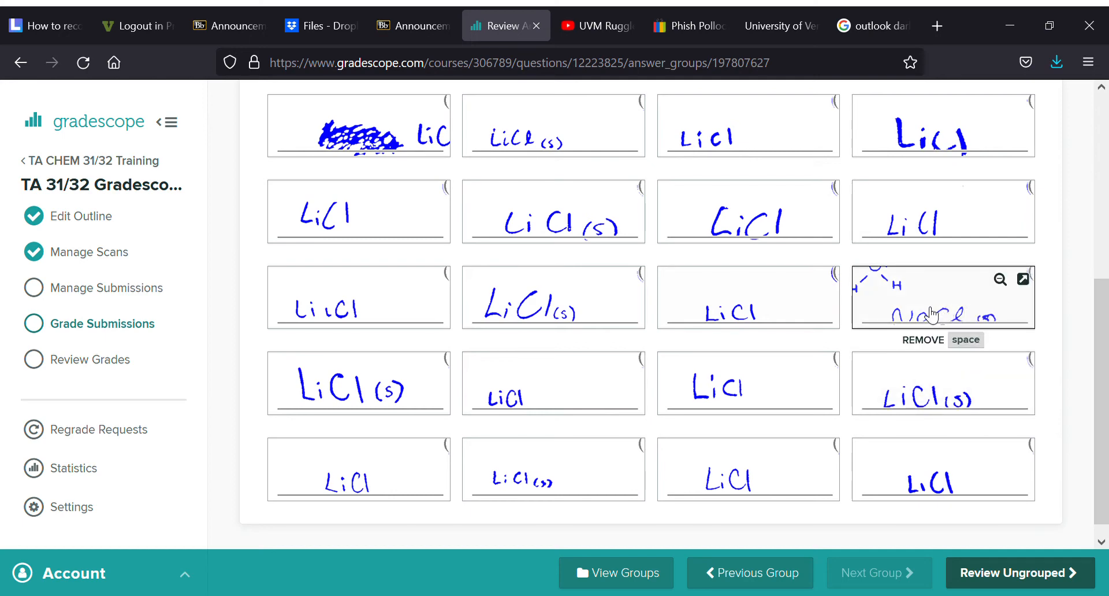
{"action": "left_click", "coordinate": [1006, 283]}
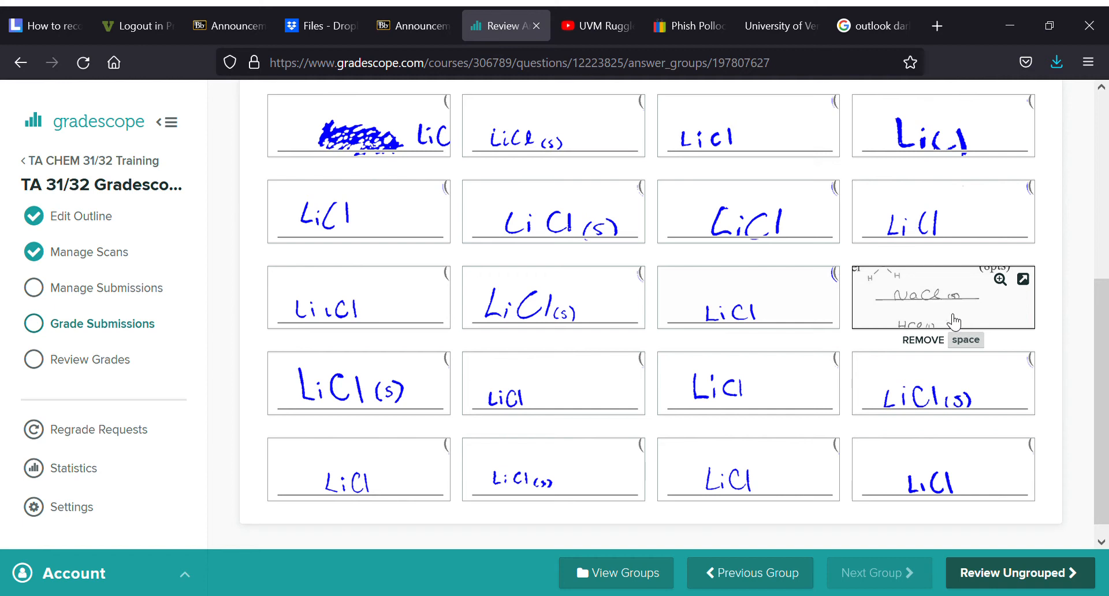
{"action": "left_click", "coordinate": [1006, 324]}
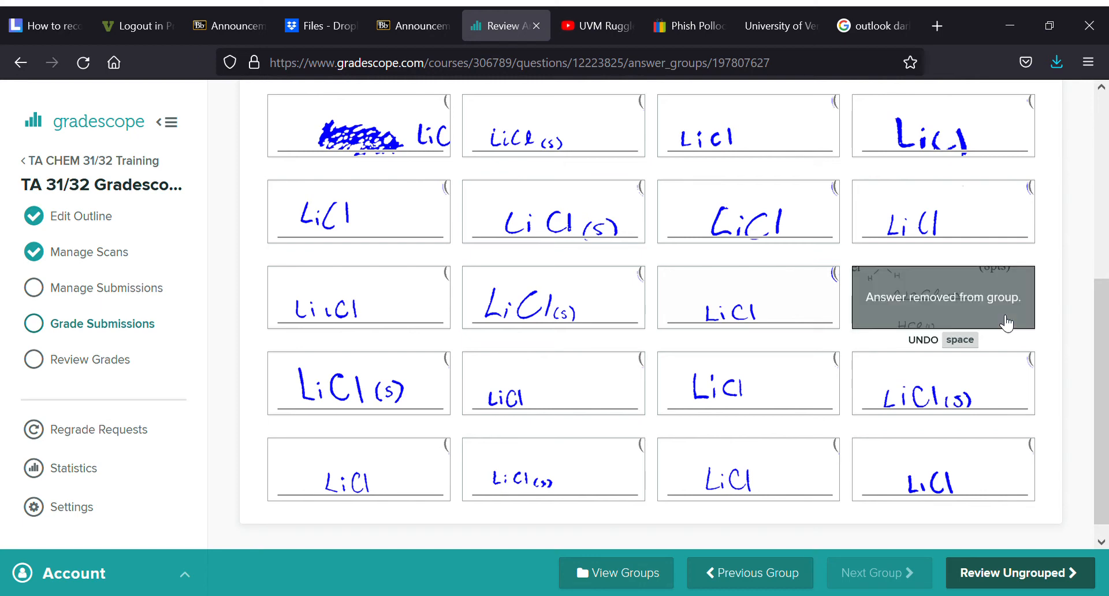
- Open the ungrouped answers of question 6.1 and assign the remaining NaCl answer to the Correct NaCl group
{"action": "scroll", "coordinate": [1106, 331], "scroll_direction": "down", "scroll_amount": 1}
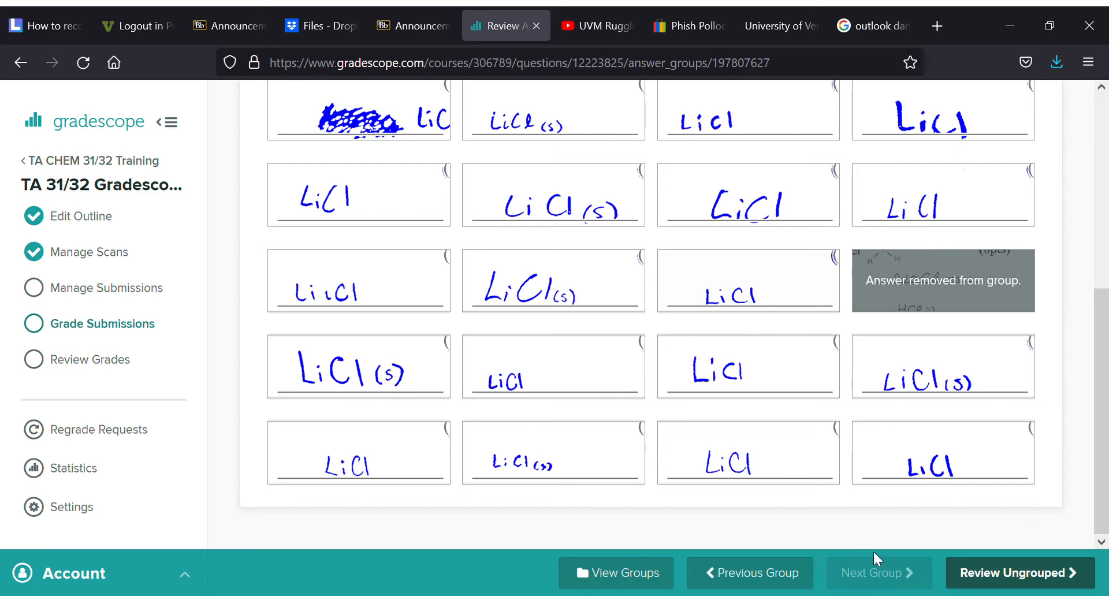
{"action": "left_click", "coordinate": [1015, 580]}
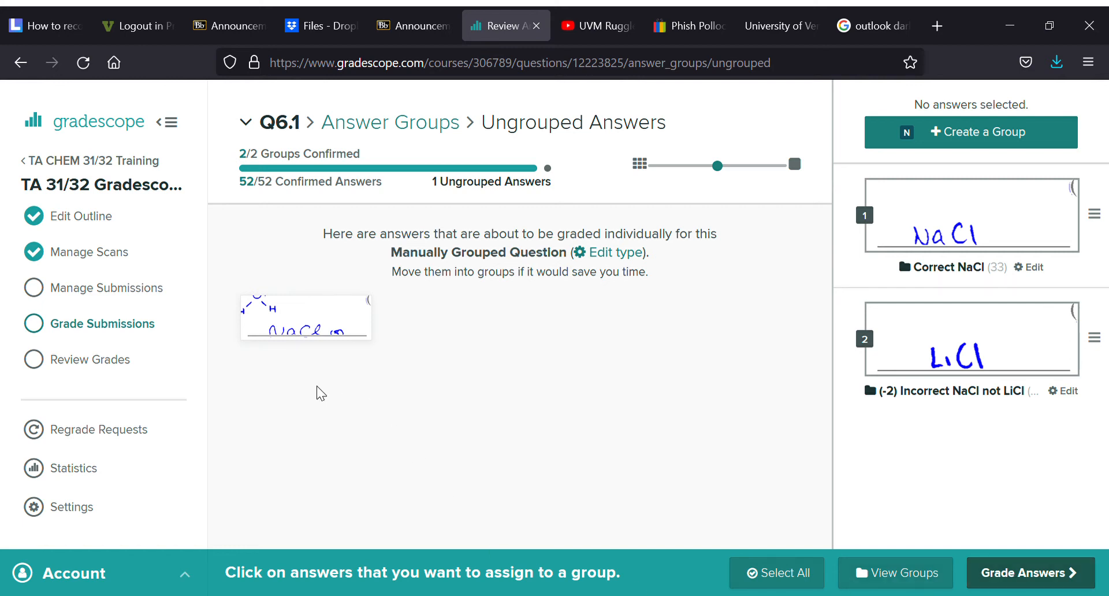
{"action": "mouse_move", "coordinate": [307, 317]}
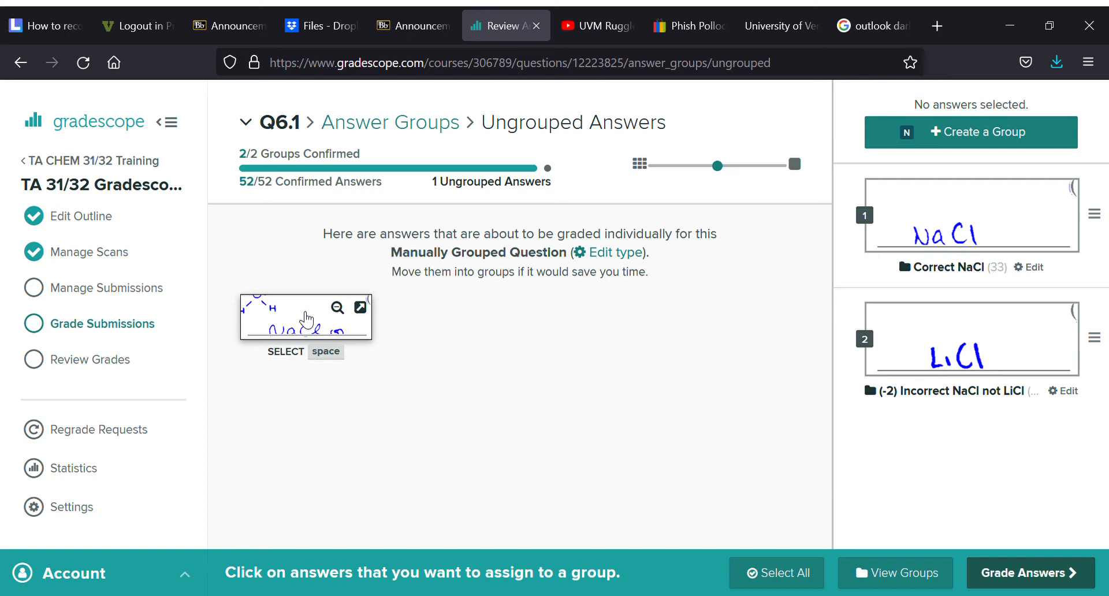
{"action": "left_click_drag", "start_coordinate": [307, 320], "coordinate": [970, 241]}
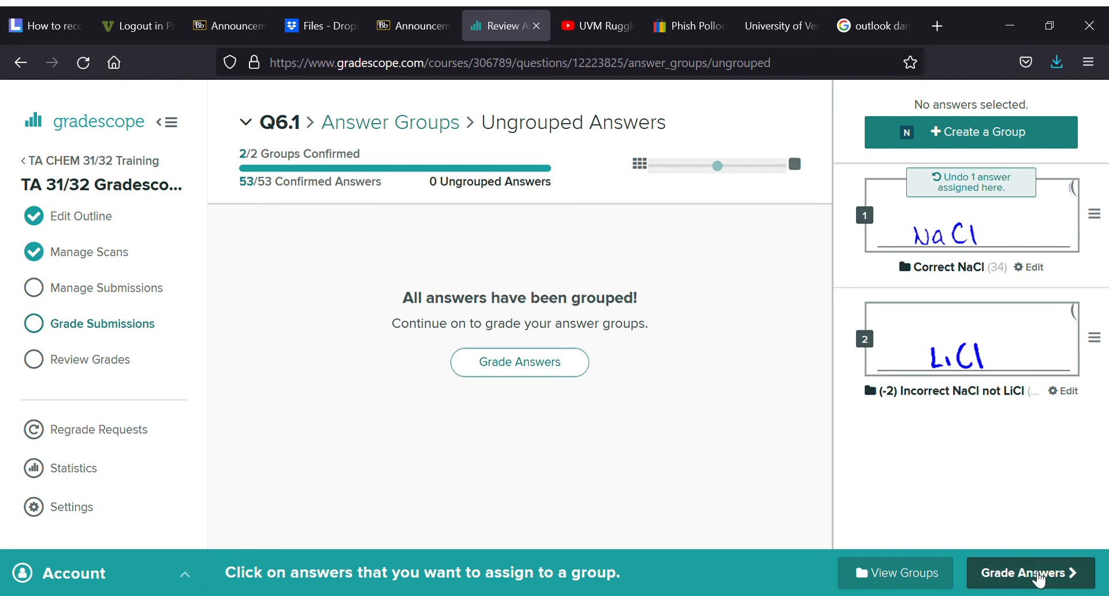
- Start grading by group, apply the -0.0 Correct rubric item to the Correct NaCl group and advance to the next ungraded group
{"action": "left_click", "coordinate": [1034, 572]}
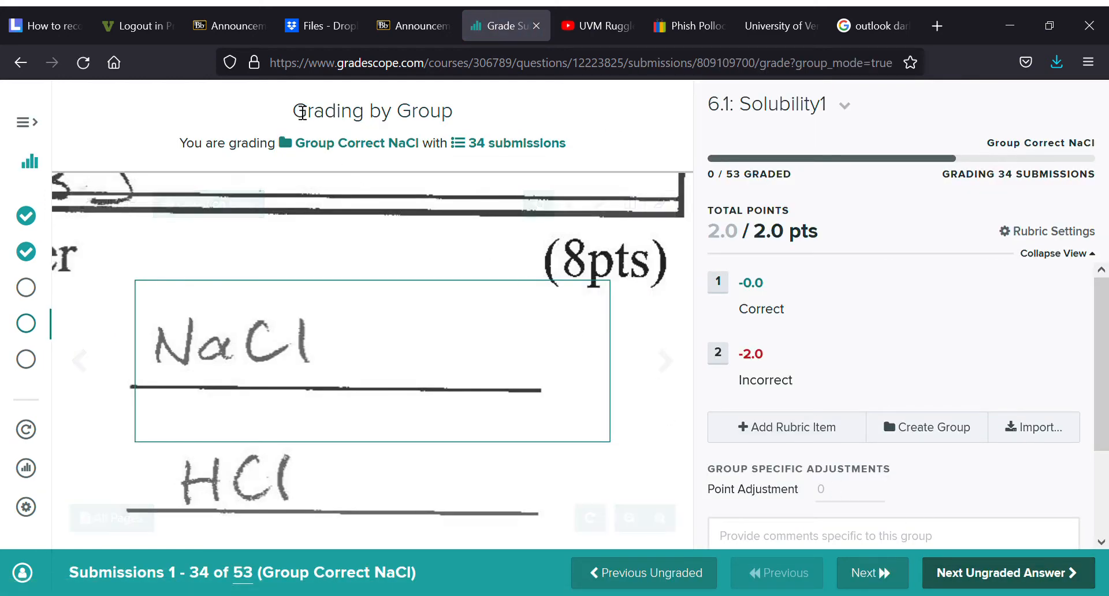
{"action": "left_click_drag", "start_coordinate": [301, 111], "coordinate": [457, 113]}
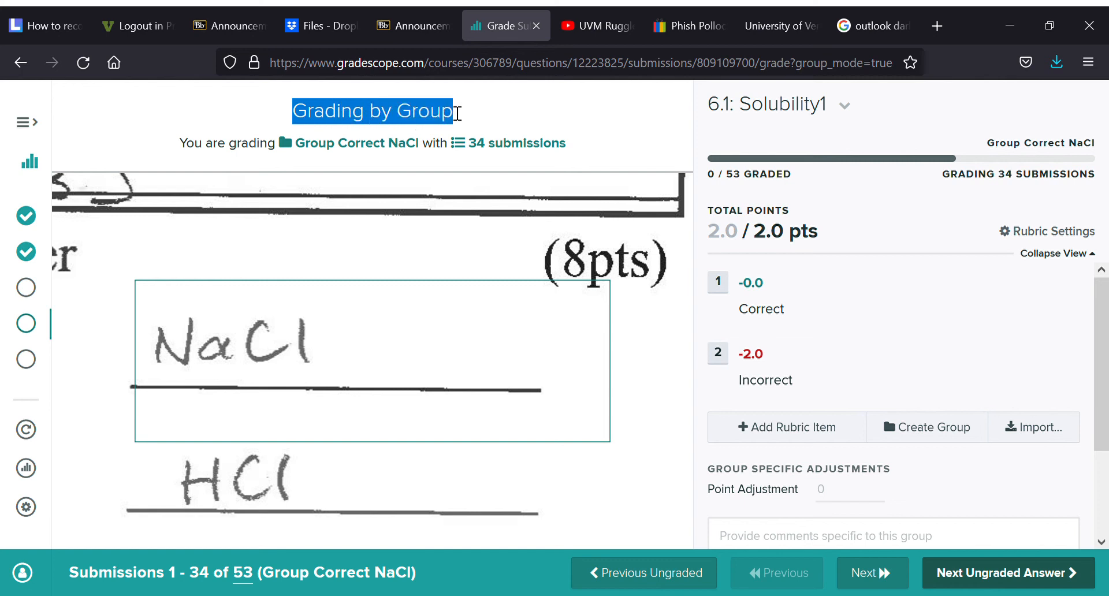
{"action": "left_click_drag", "start_coordinate": [179, 144], "coordinate": [281, 151]}
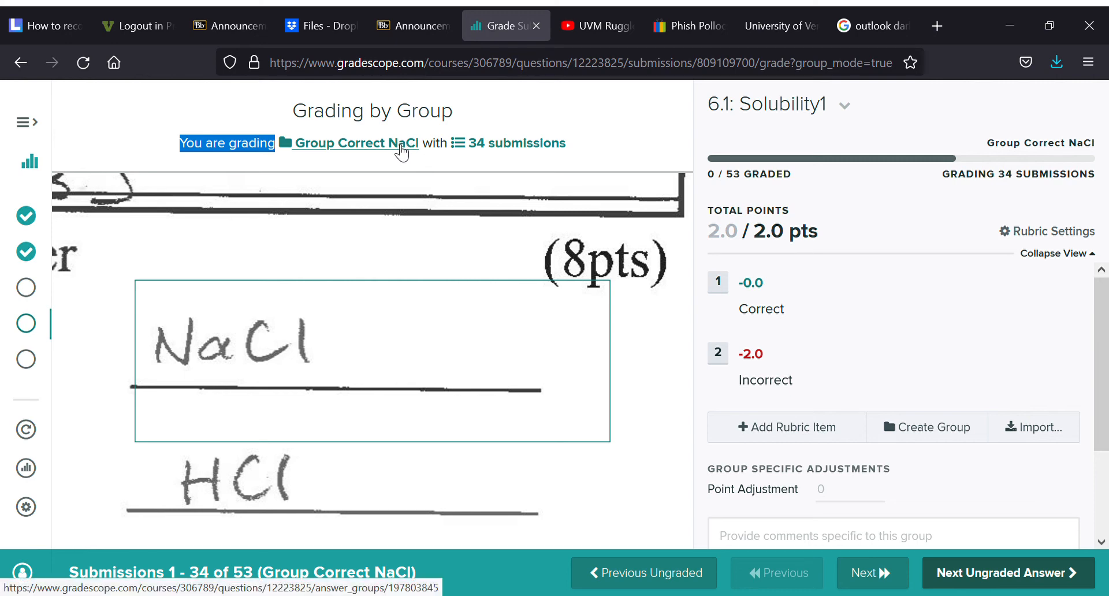
{"action": "left_click", "coordinate": [612, 125]}
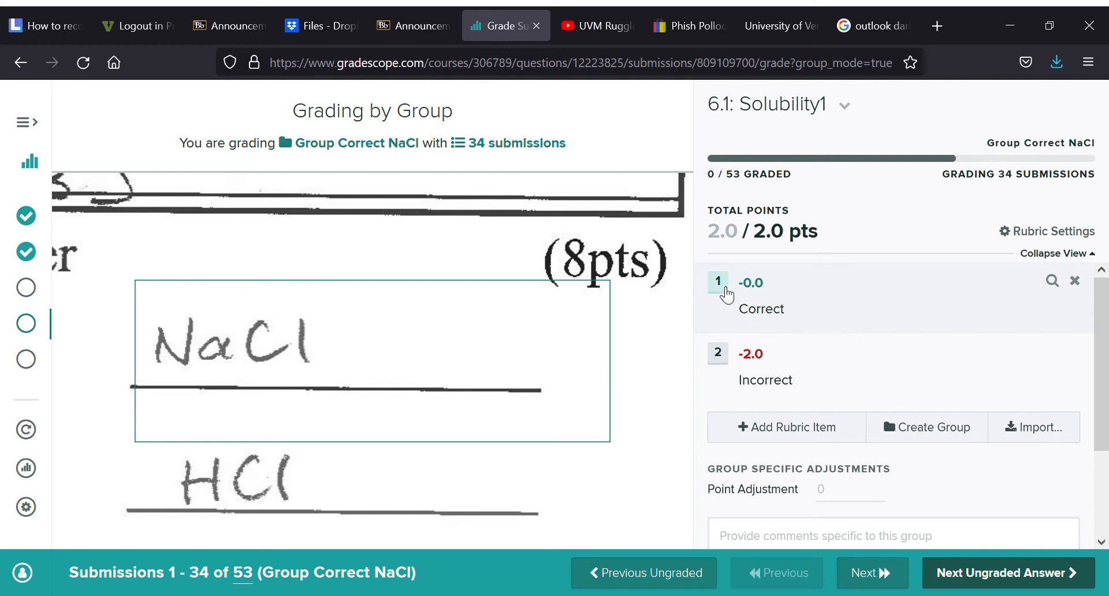
{"action": "left_click", "coordinate": [726, 296]}
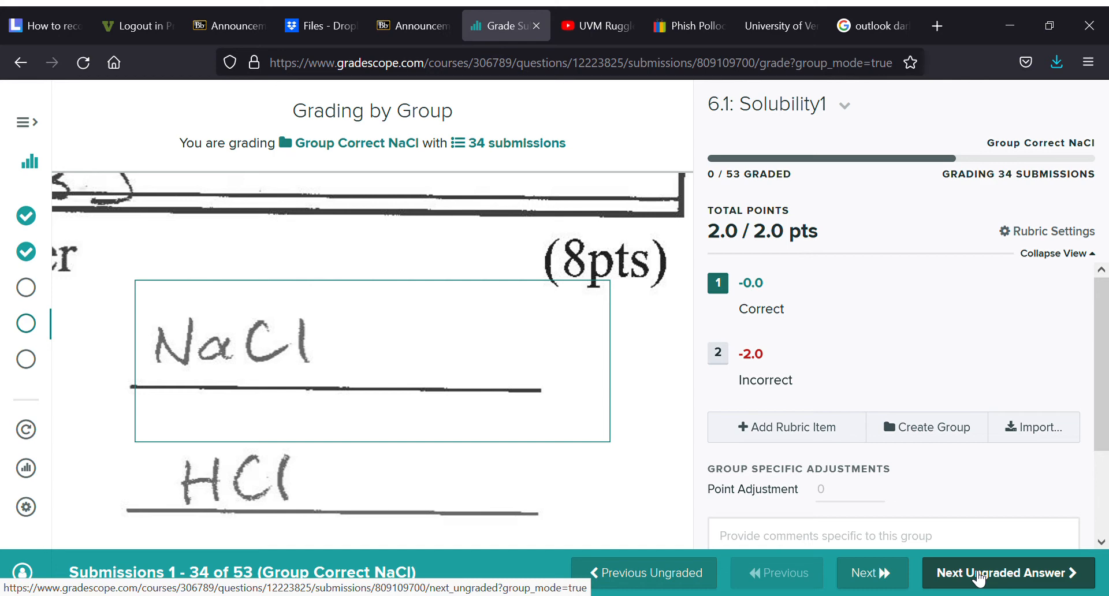
{"action": "left_click", "coordinate": [978, 578]}
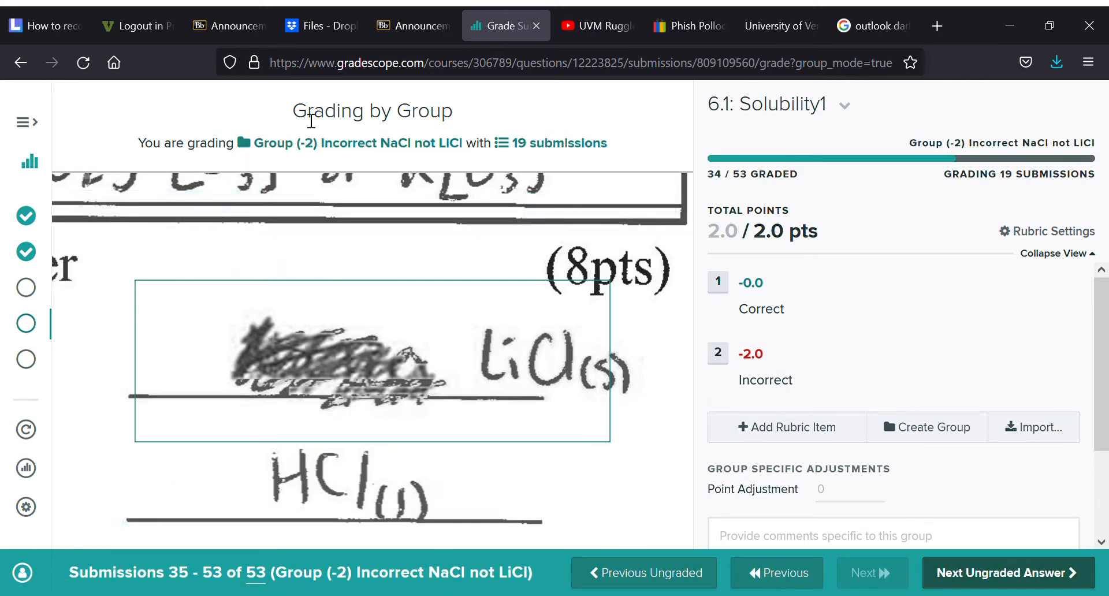
- Apply the -2.0 Incorrect rubric item to the "(-2) Incorrect NaCl not LiCl" group and finish grading question 6.1
{"action": "left_click_drag", "start_coordinate": [295, 118], "coordinate": [422, 122]}
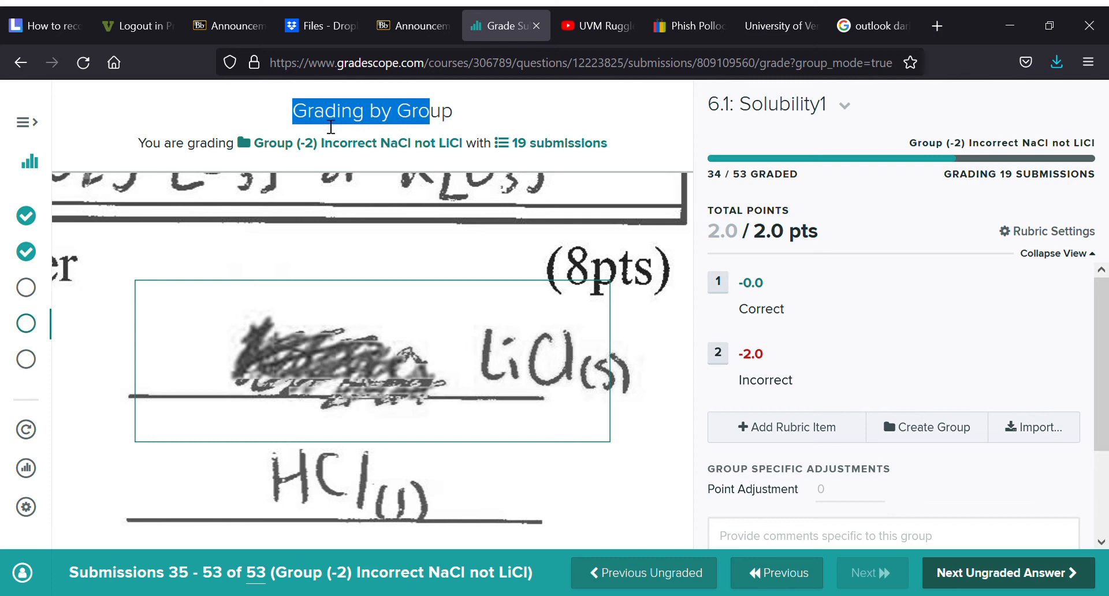
{"action": "left_click_drag", "start_coordinate": [140, 144], "coordinate": [246, 151]}
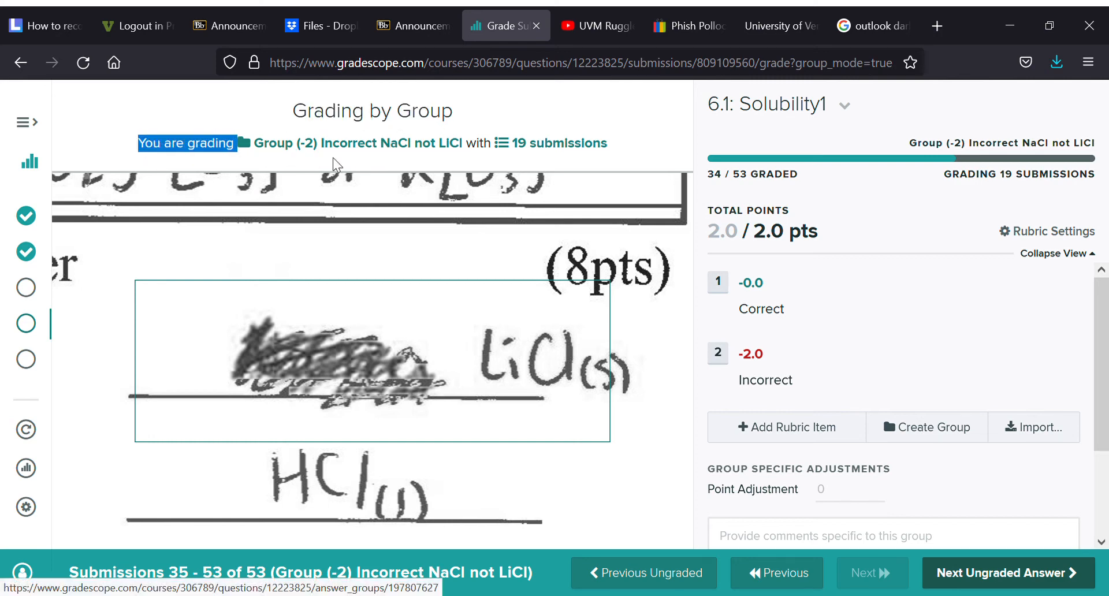
{"action": "left_click", "coordinate": [650, 139]}
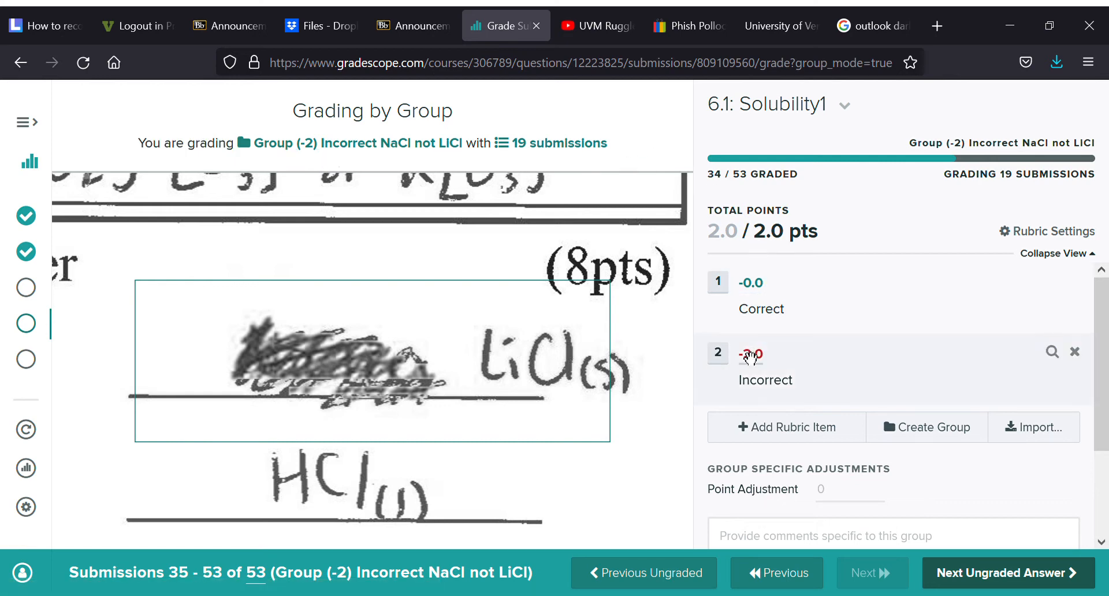
{"action": "left_click", "coordinate": [722, 361]}
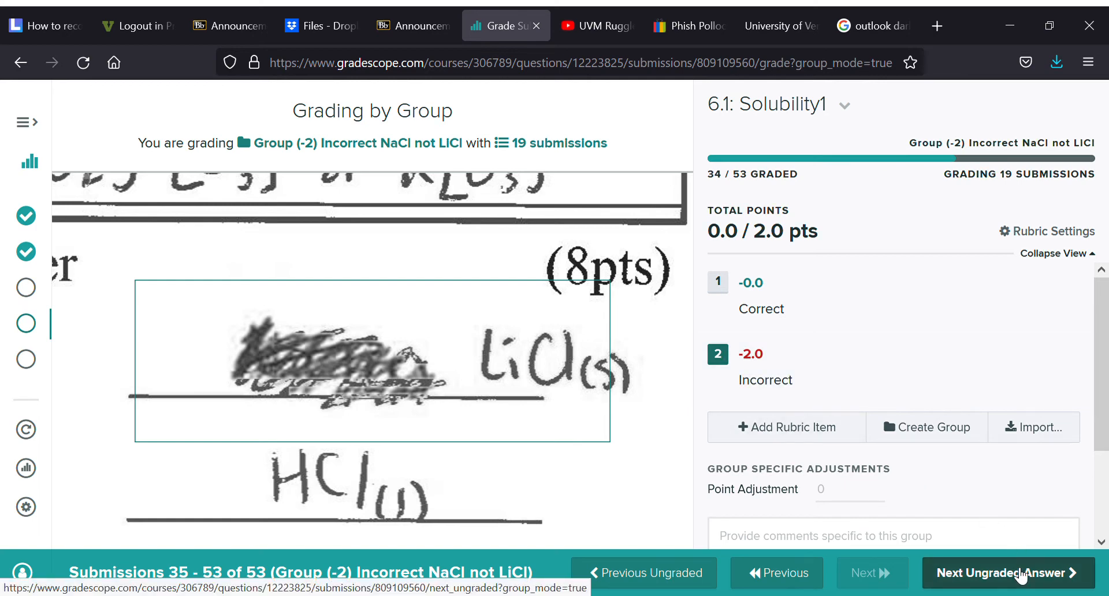
{"action": "left_click", "coordinate": [1021, 574]}
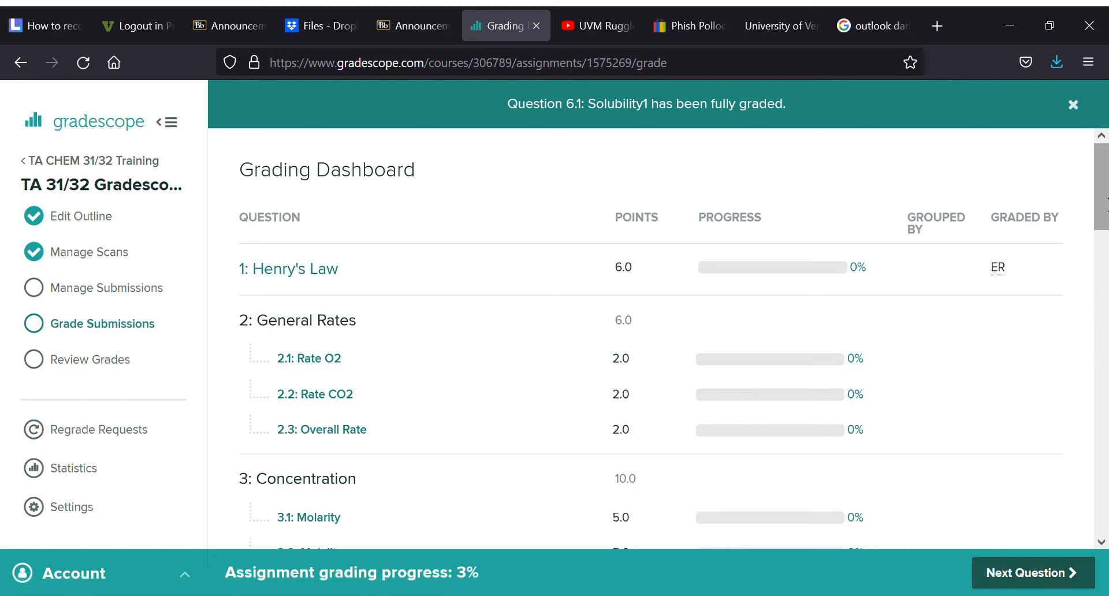
- Check the grading progress of question 6.1 in the dashboard, and open the ungrouped answers of question 1: Henry's Law
{"action": "left_click_drag", "start_coordinate": [1106, 203], "coordinate": [1107, 334]}
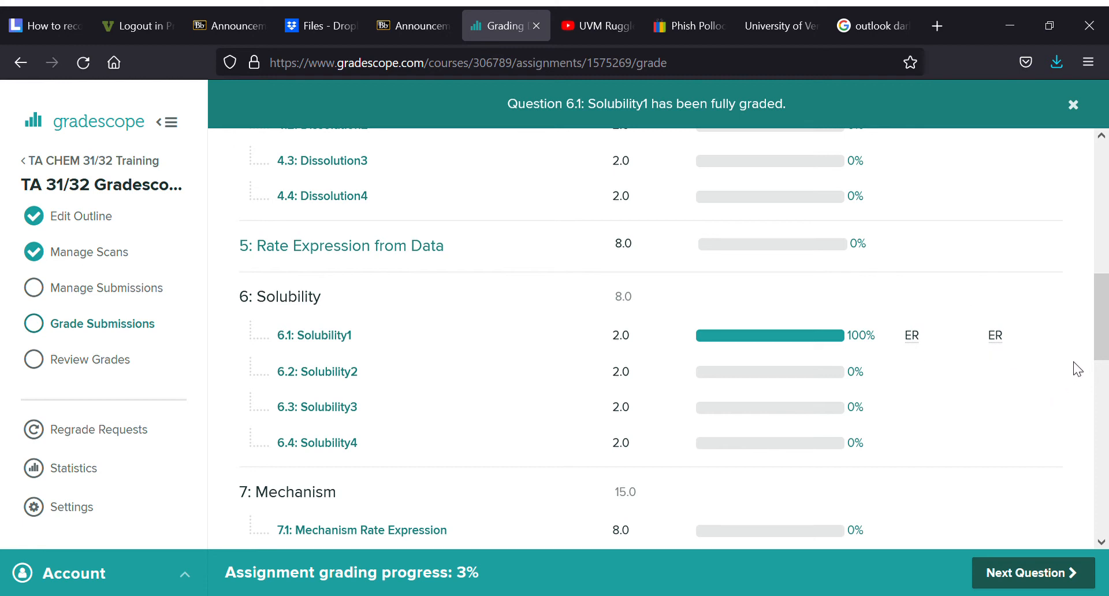
{"action": "left_click_drag", "start_coordinate": [1100, 357], "coordinate": [1084, 218]}
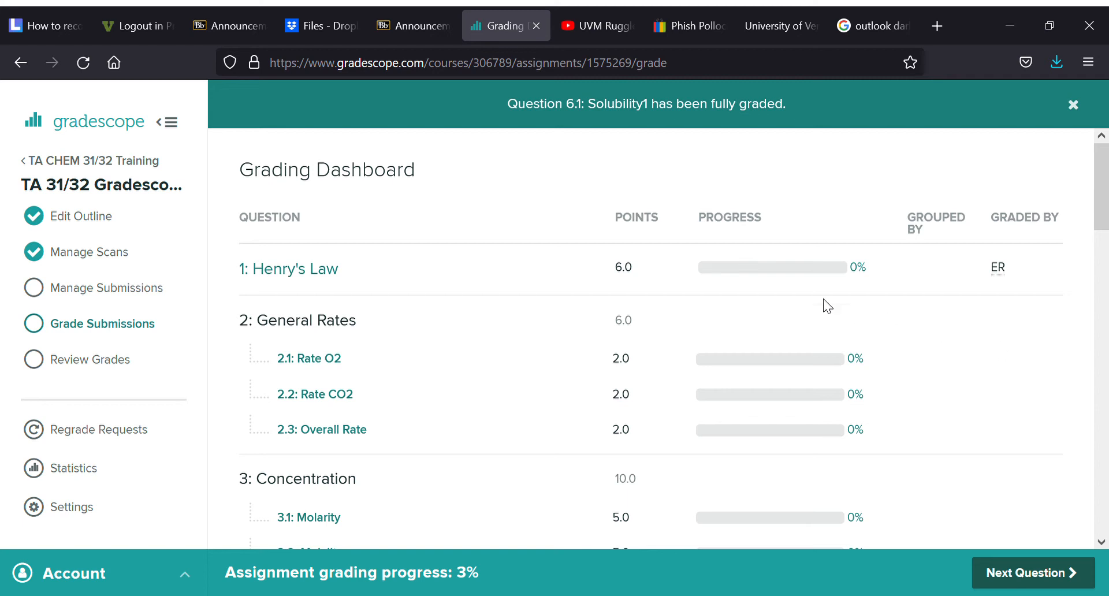
{"action": "mouse_move", "coordinate": [425, 279]}
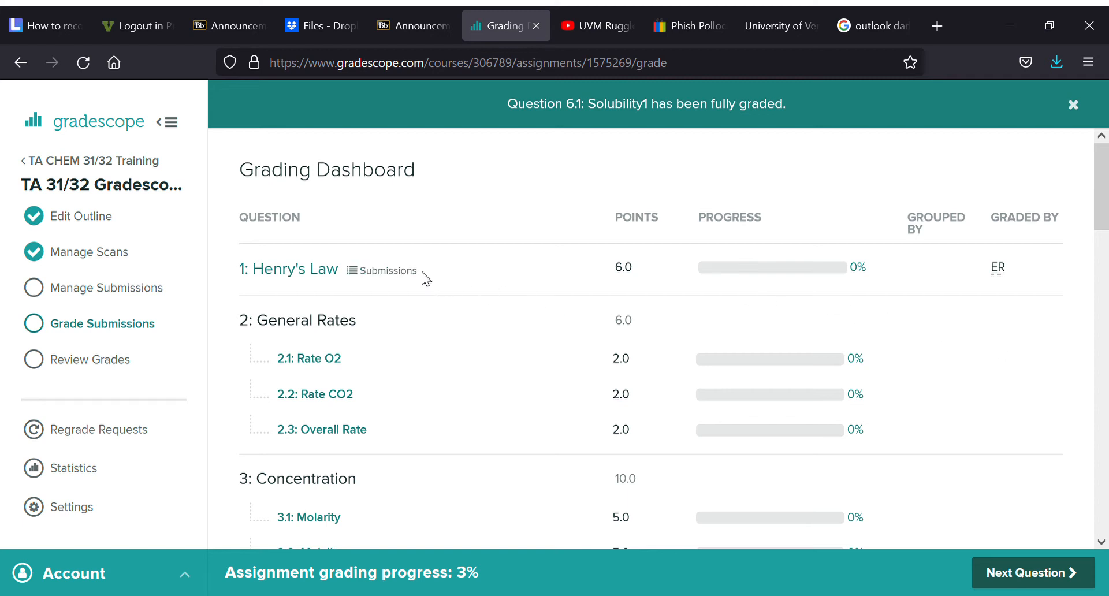
{"action": "left_click", "coordinate": [317, 273]}
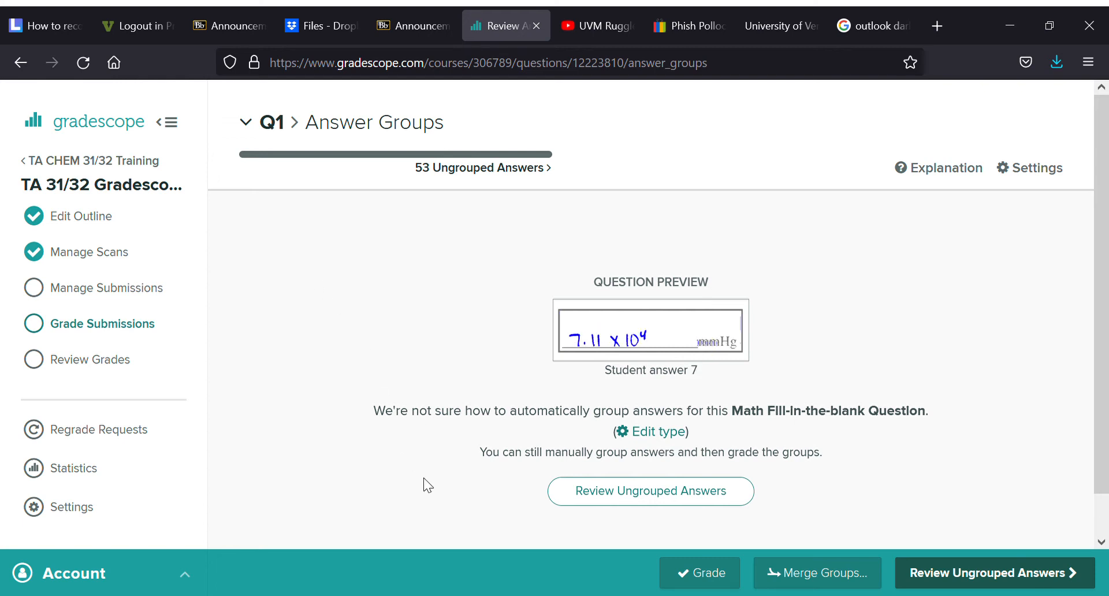
{"action": "left_click", "coordinate": [649, 498]}
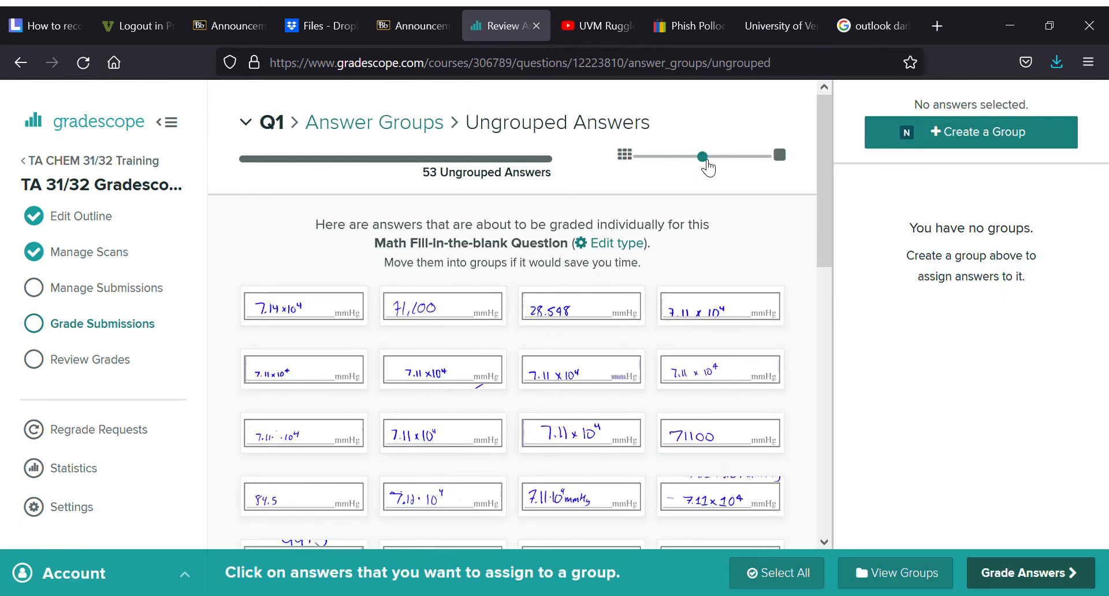
- Enlarge the answer thumbnails of question 1 and look through the ungrouped handwritten mmHg answers
{"action": "left_click_drag", "start_coordinate": [702, 156], "coordinate": [720, 167]}
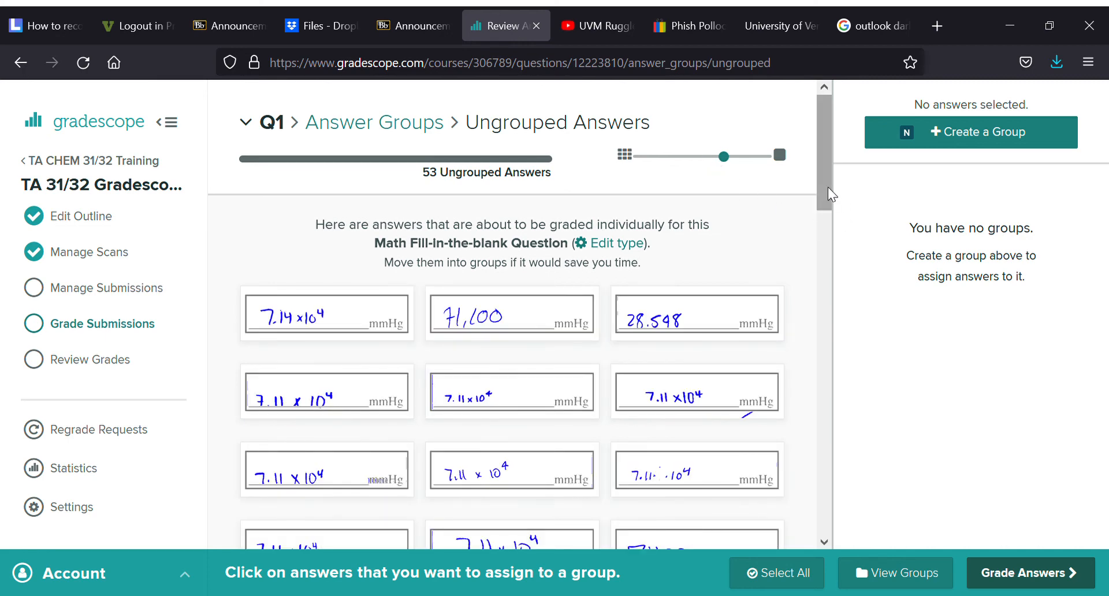
{"action": "left_click_drag", "start_coordinate": [827, 185], "coordinate": [829, 223]}
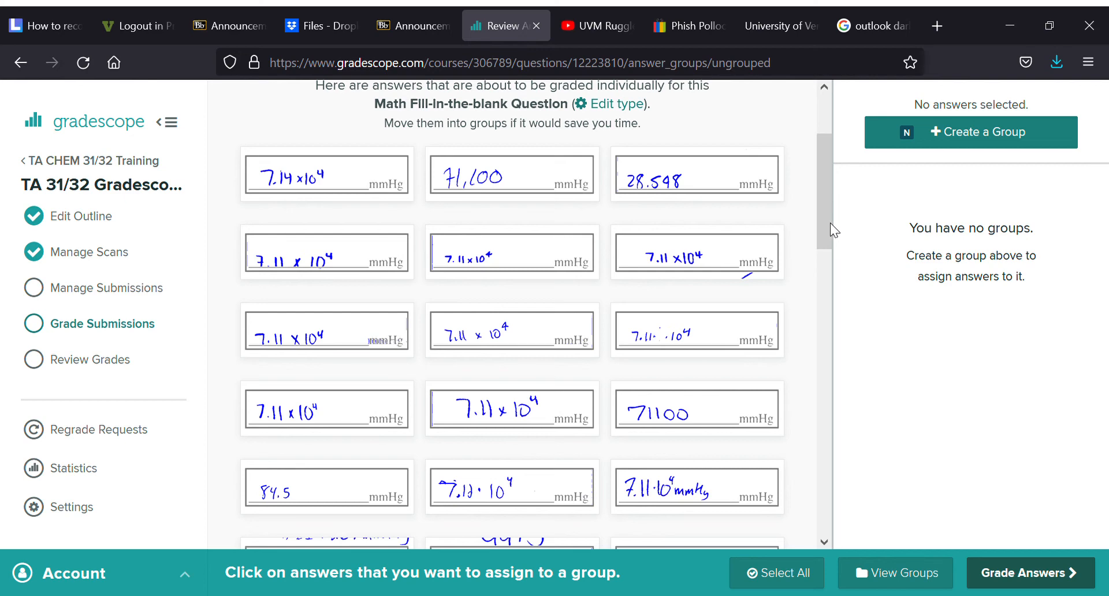
{"action": "left_click_drag", "start_coordinate": [827, 214], "coordinate": [820, 172]}
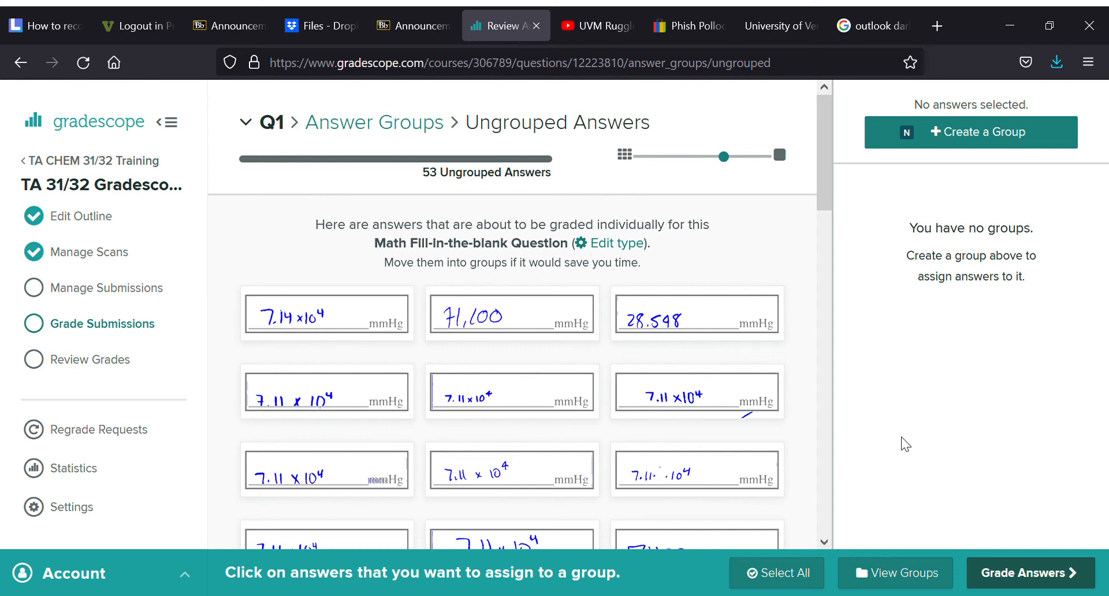
- Continue to grading question 1 individually, apply the -1.0 miscalc item to the first submission and advance to the next ungraded one
{"action": "left_click", "coordinate": [1025, 575]}
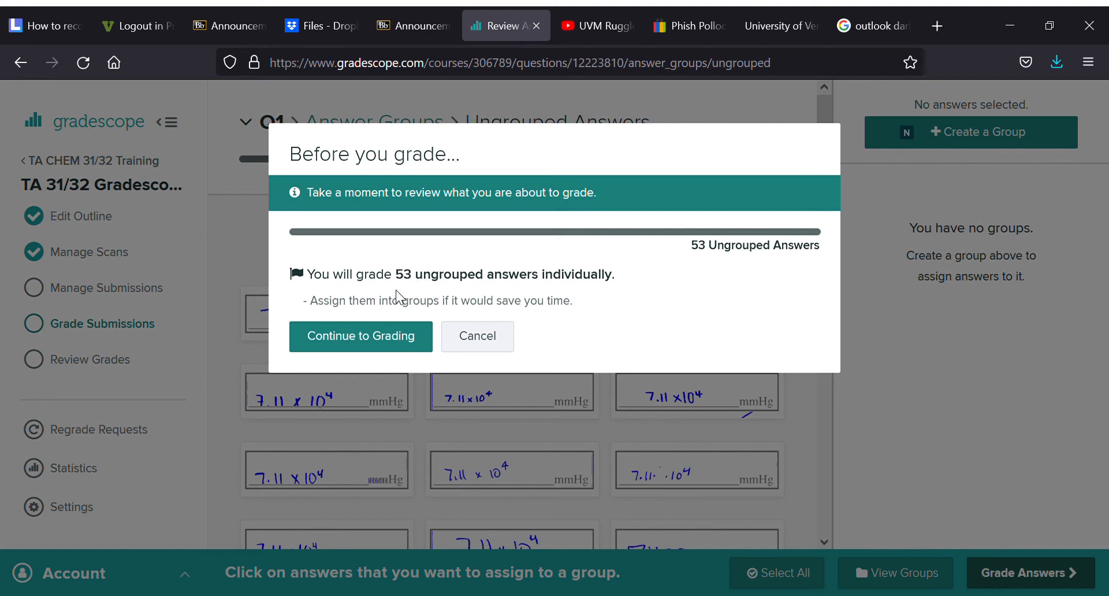
{"action": "left_click", "coordinate": [398, 338]}
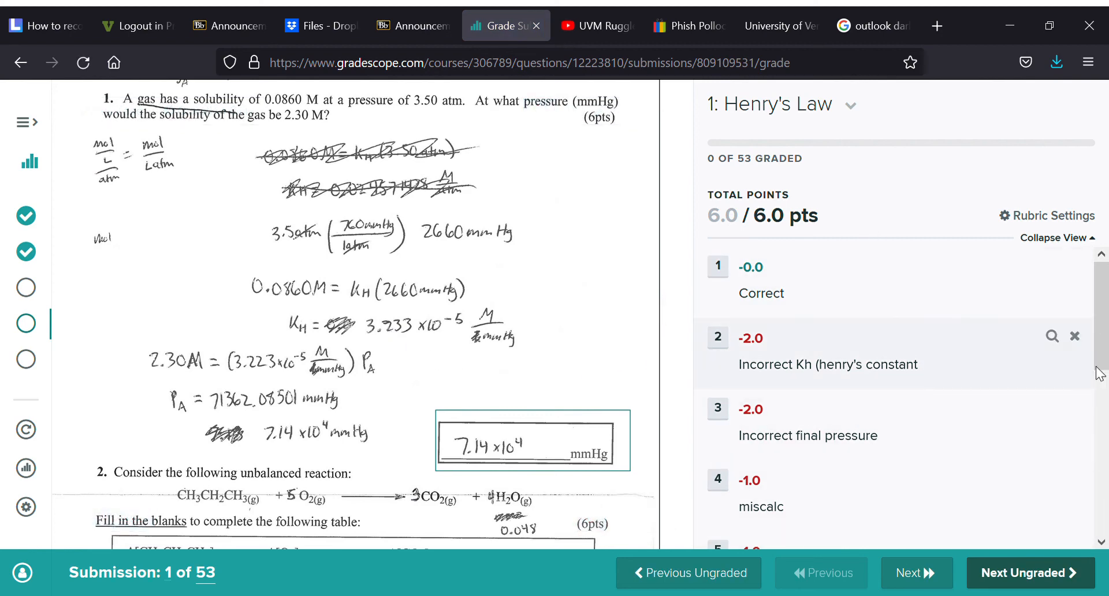
{"action": "left_click_drag", "start_coordinate": [1101, 367], "coordinate": [1094, 324]}
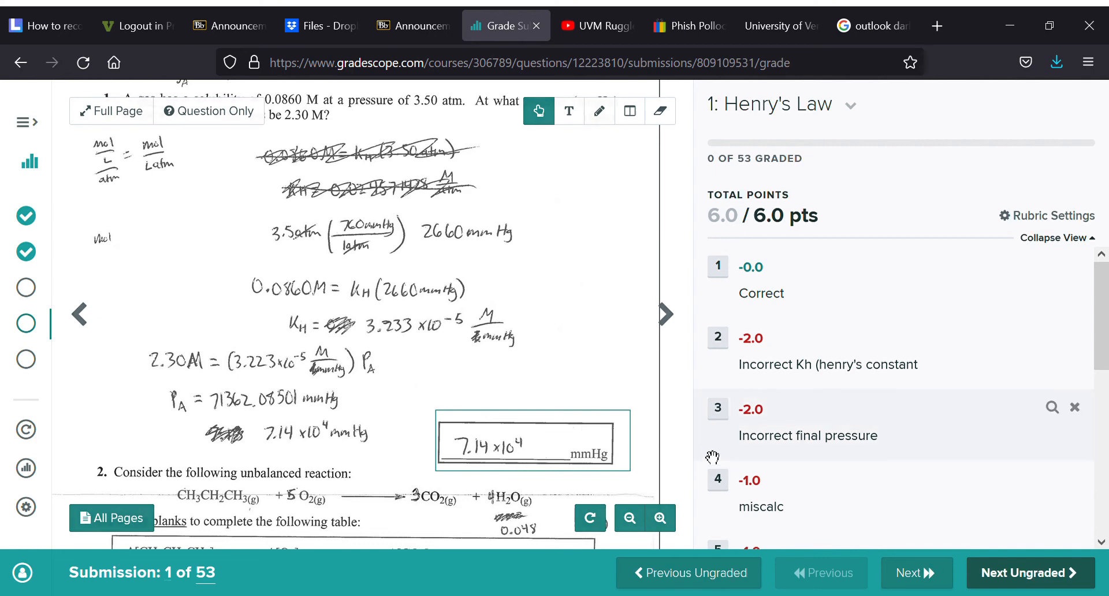
{"action": "left_click", "coordinate": [729, 487]}
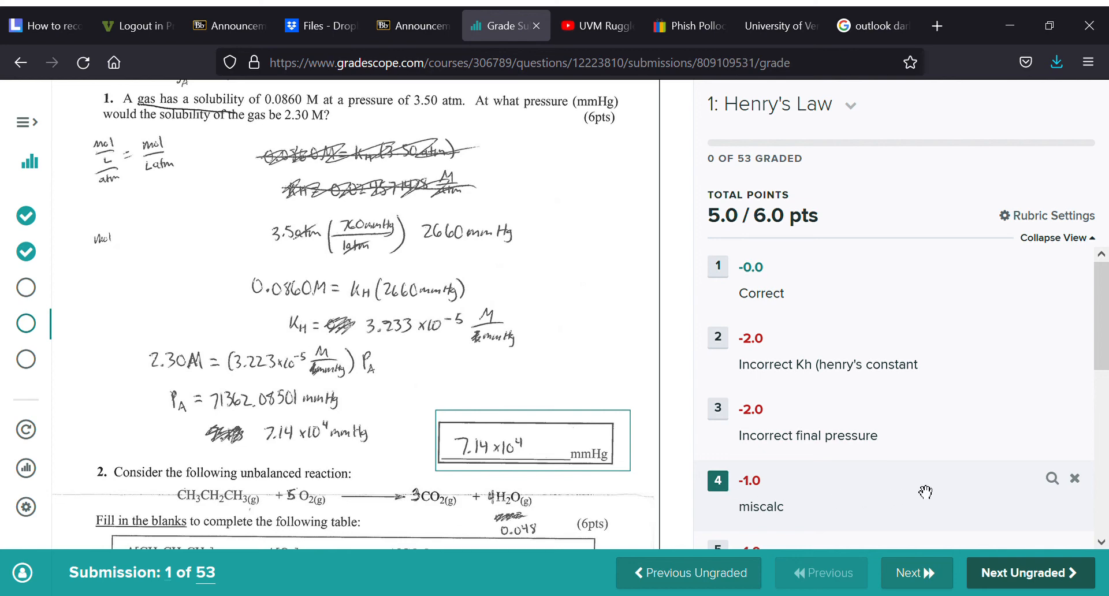
{"action": "left_click", "coordinate": [1048, 585]}
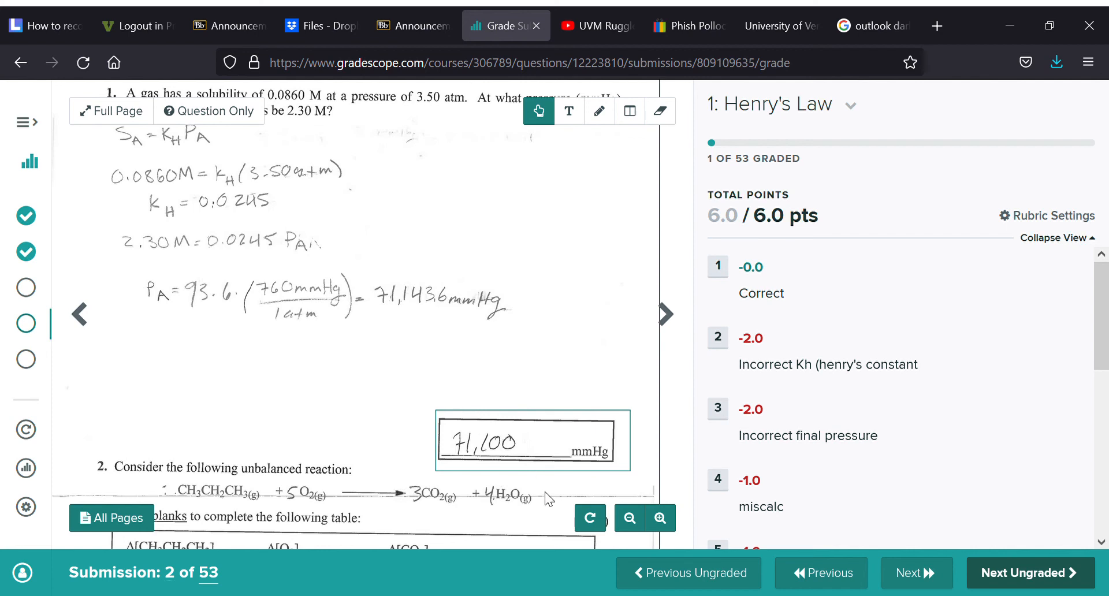
- Zoom out the second submission's page so all of the question 1 work and its answer box fit, and save that view
{"action": "left_click", "coordinate": [641, 527]}
{"action": "left_click", "coordinate": [641, 526]}
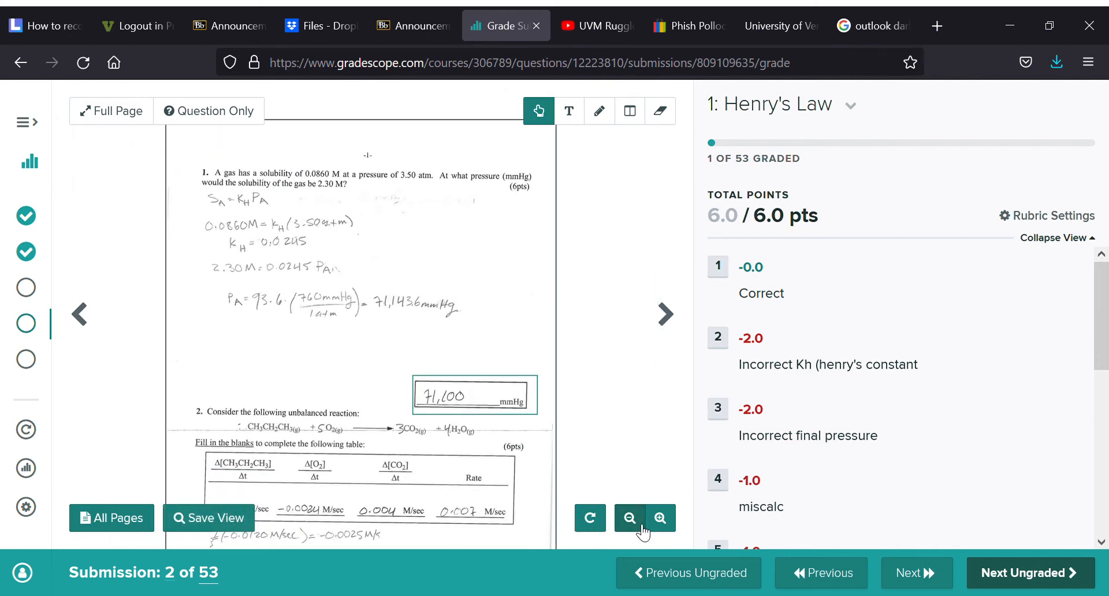
{"action": "left_click", "coordinate": [671, 528]}
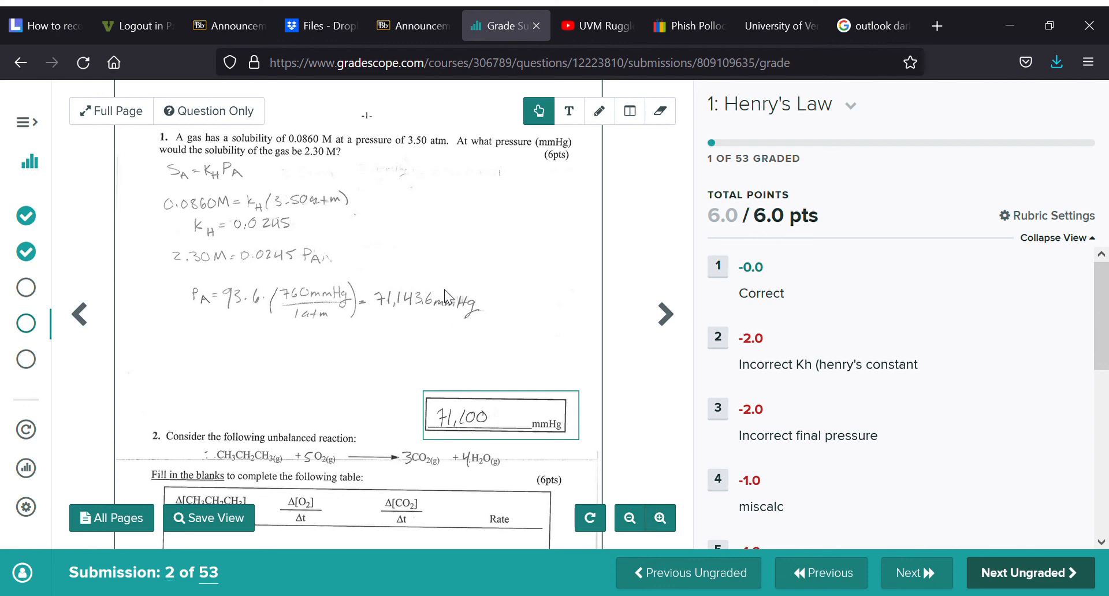
{"action": "left_click_drag", "start_coordinate": [445, 297], "coordinate": [458, 331]}
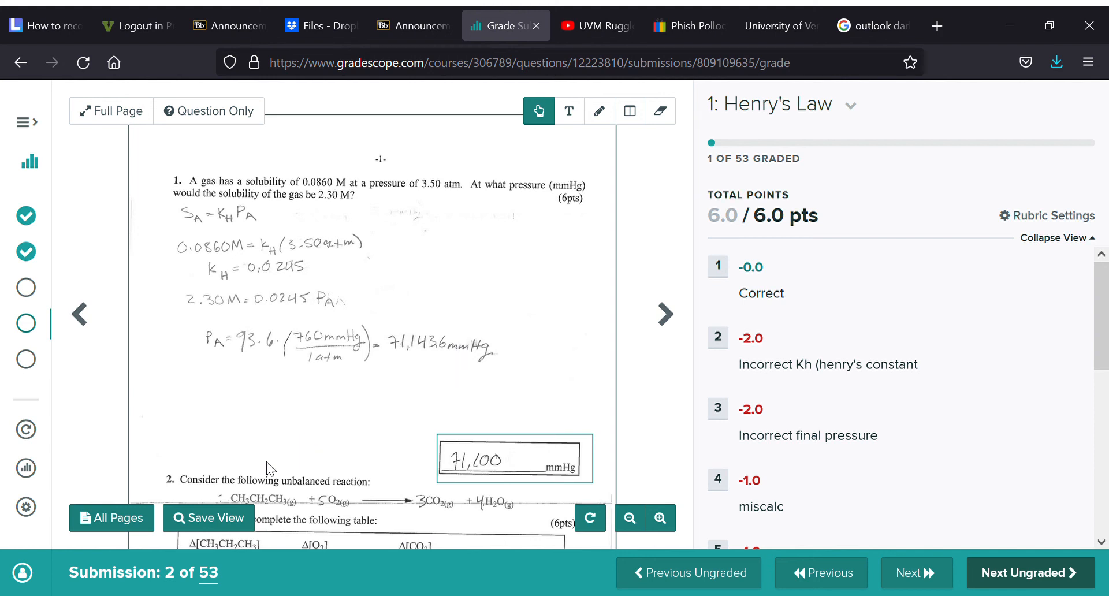
{"action": "left_click", "coordinate": [239, 518]}
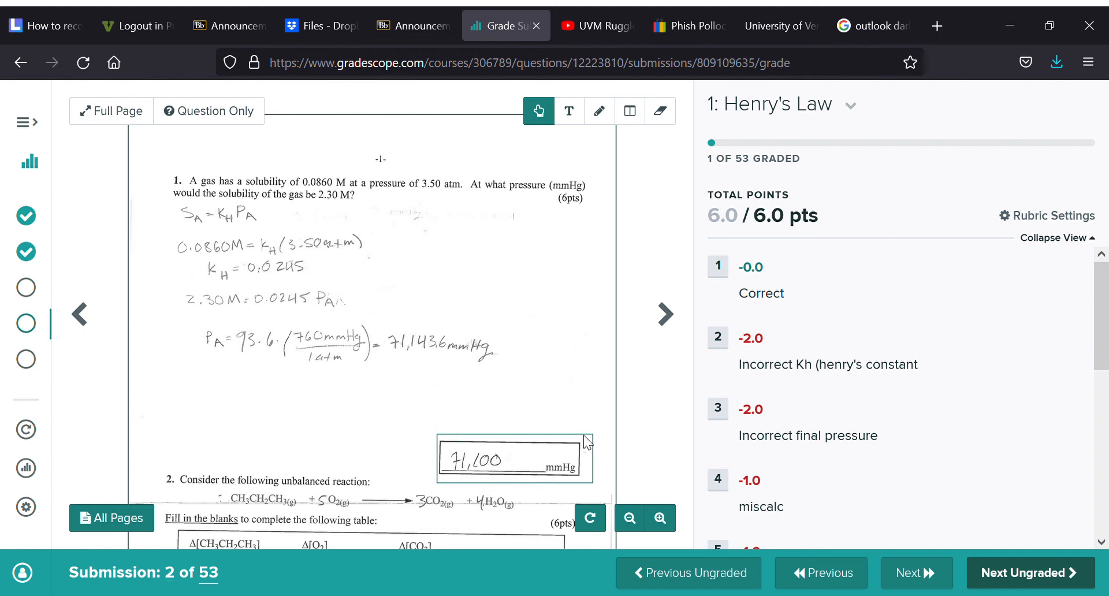
- Grade the second Henry's Law submission with the -0.0 Correct item and advance to the next ungraded submission
{"action": "left_click", "coordinate": [725, 278]}
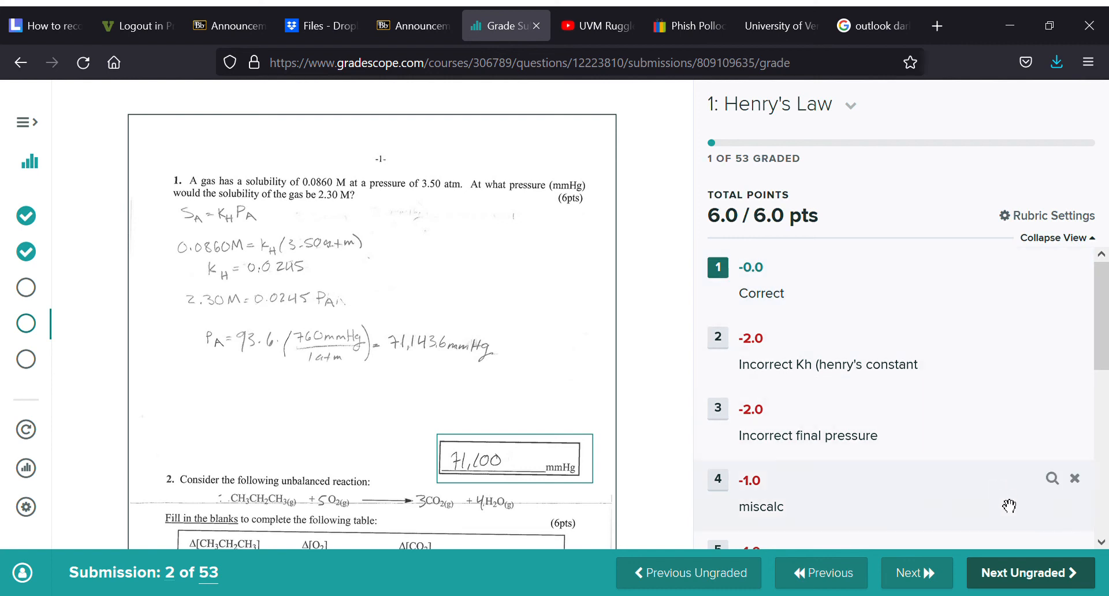
{"action": "left_click", "coordinate": [1006, 575]}
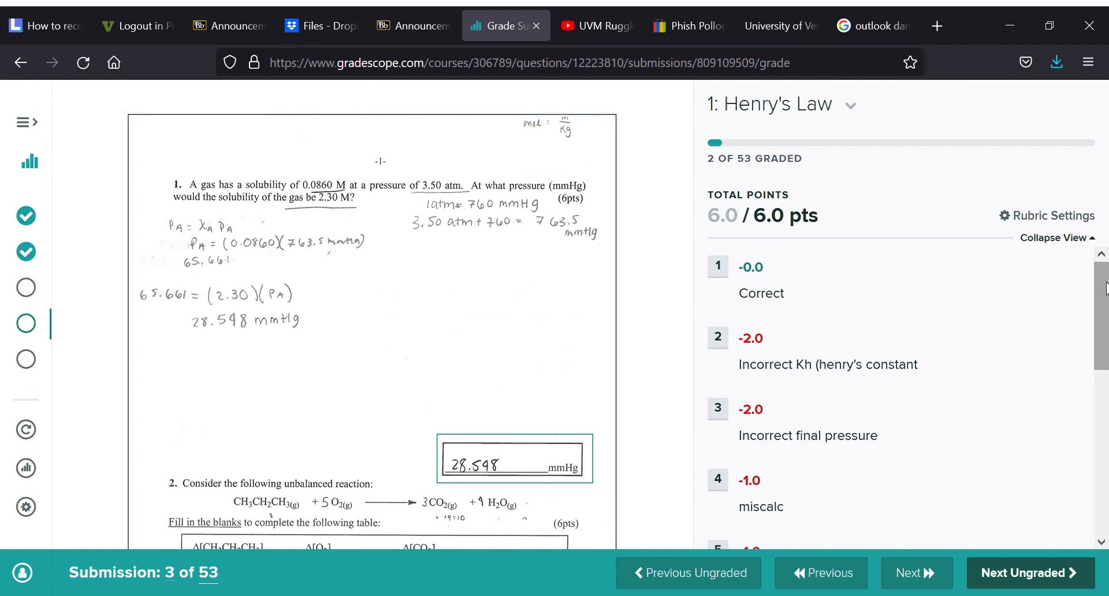
- Apply the -5.0 Incorrect Equations item to the third Henry's Law submission and advance to the next ungraded one
{"action": "scroll", "coordinate": [1105, 287], "scroll_direction": "down", "scroll_amount": 3}
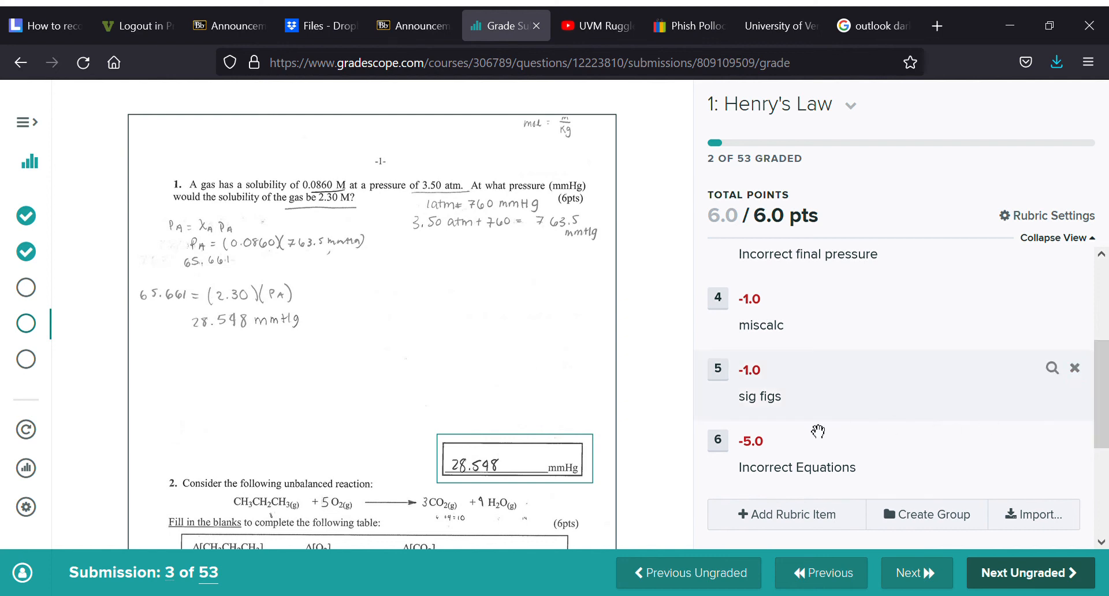
{"action": "left_click", "coordinate": [726, 448]}
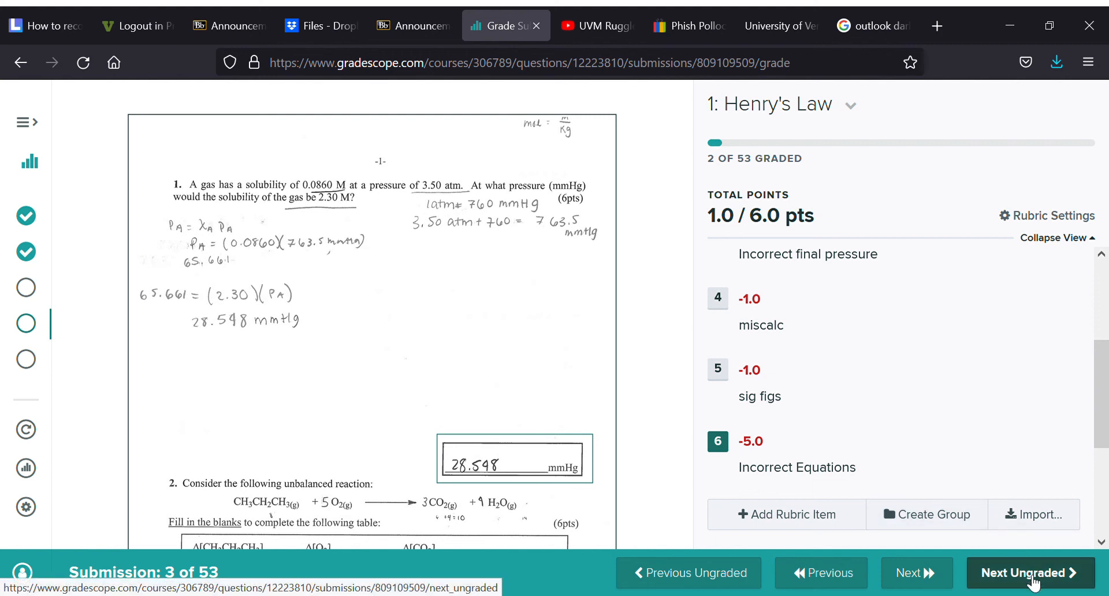
{"action": "left_click", "coordinate": [1032, 583]}
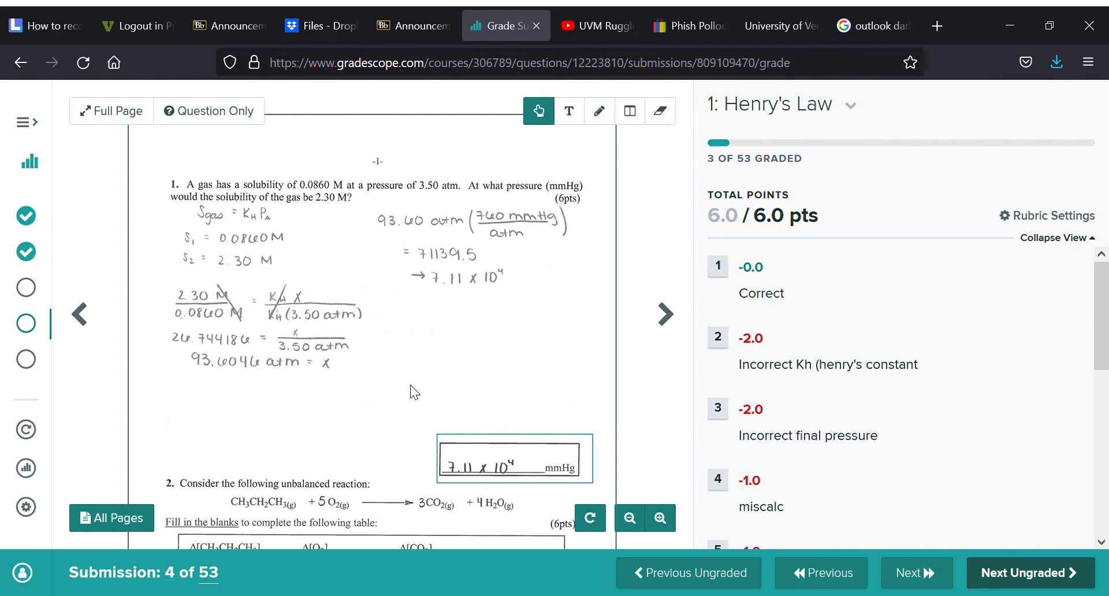
- Grade the fourth and fifth Henry's Law submissions with the -0.0 Correct item, advancing to the next ungraded submission after each
{"action": "left_click", "coordinate": [728, 281]}
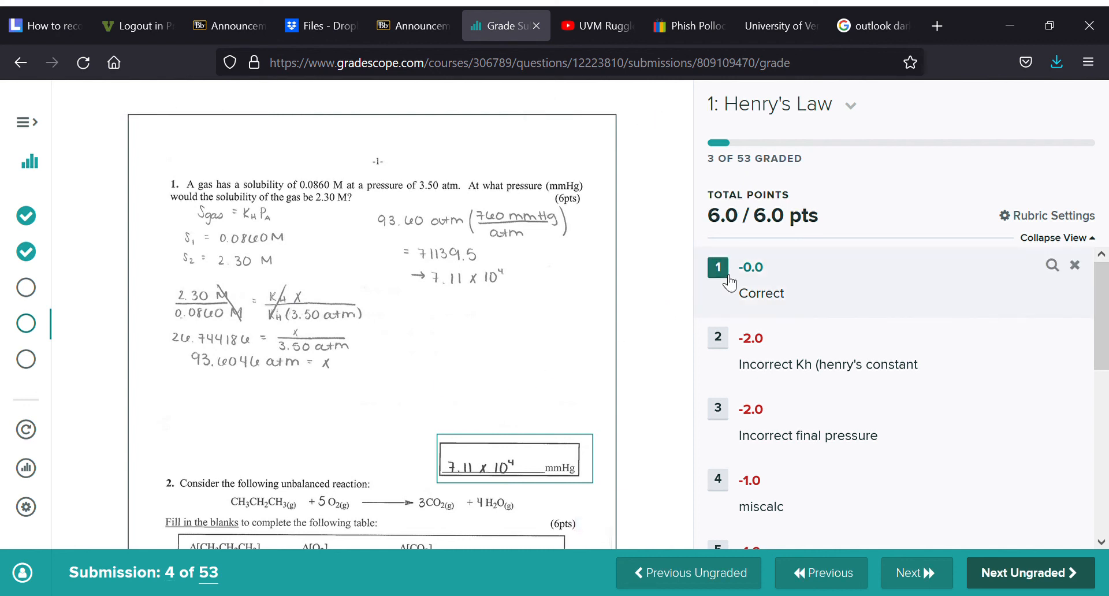
{"action": "left_click", "coordinate": [1026, 570]}
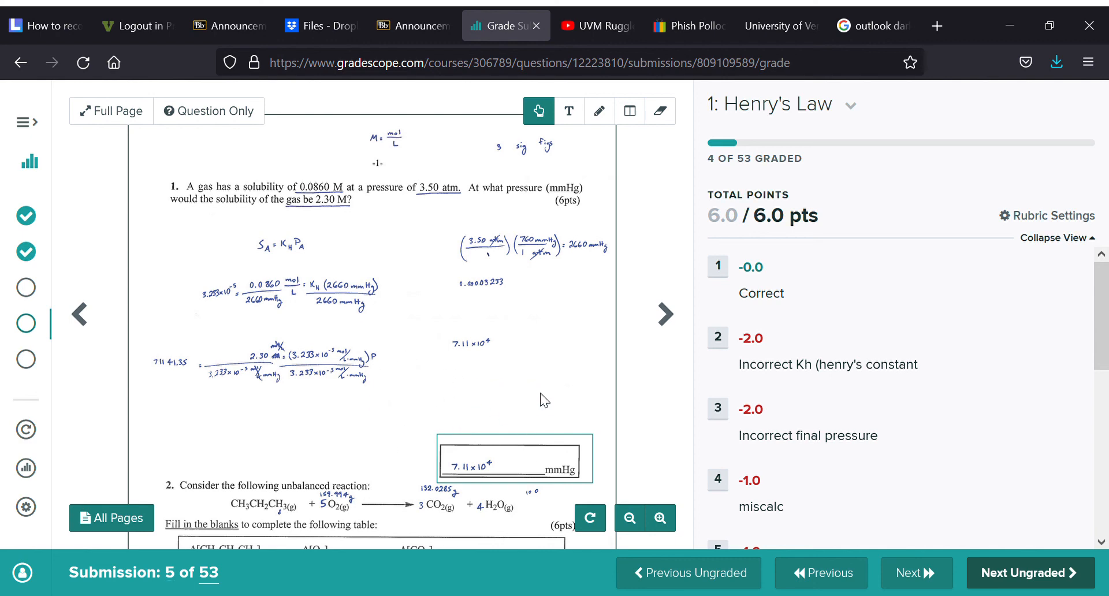
{"action": "left_click", "coordinate": [730, 275]}
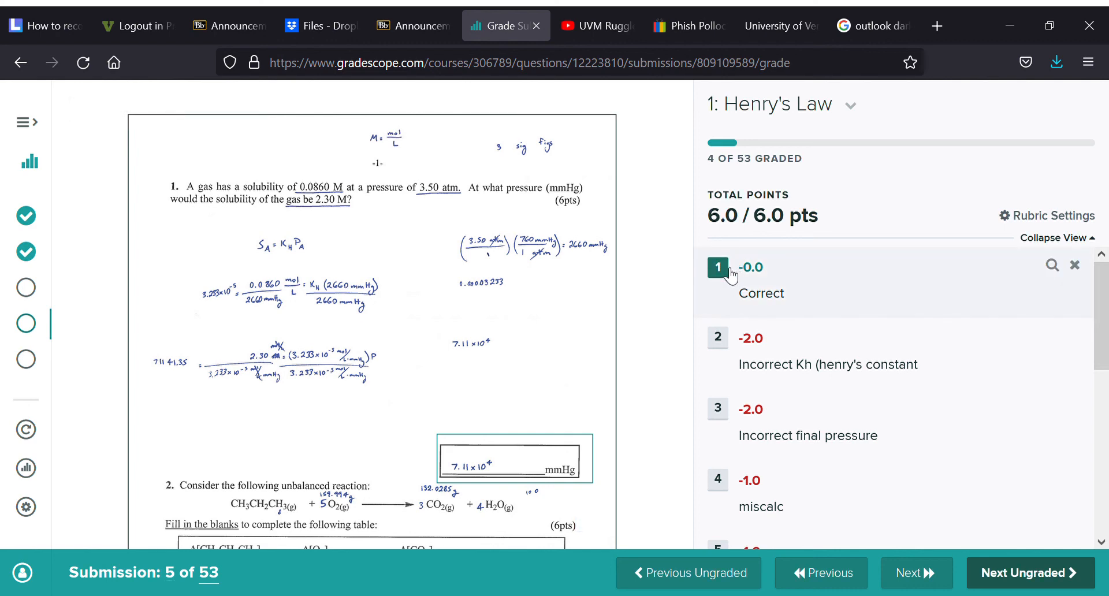
{"action": "left_click", "coordinate": [998, 573]}
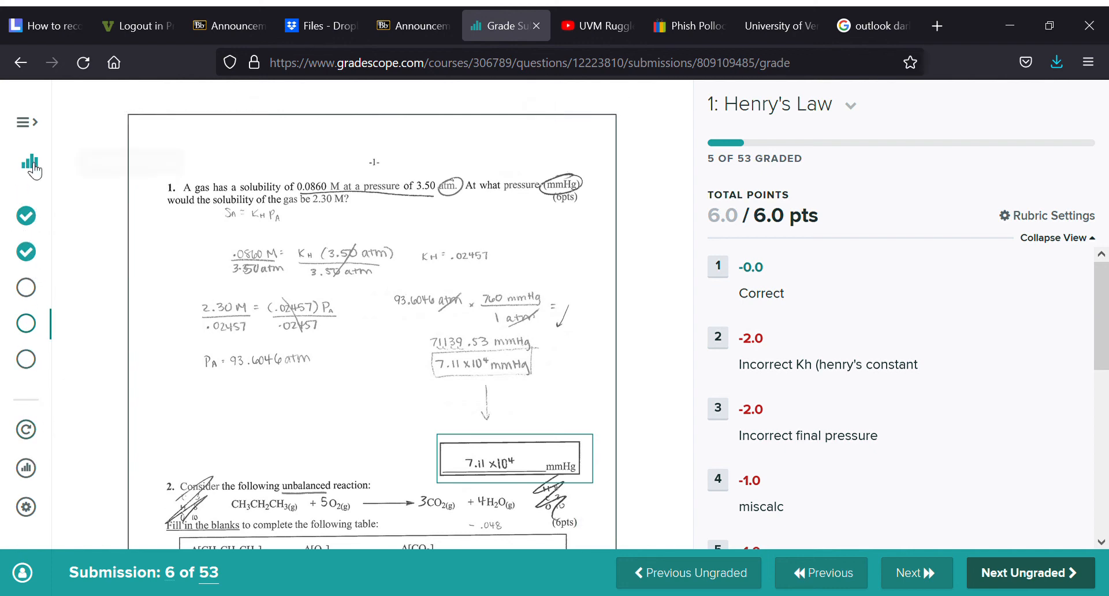
- Leave the sixth Henry's Law submission ungraded and return to the assignment's Grading Dashboard
{"action": "left_click", "coordinate": [26, 128]}
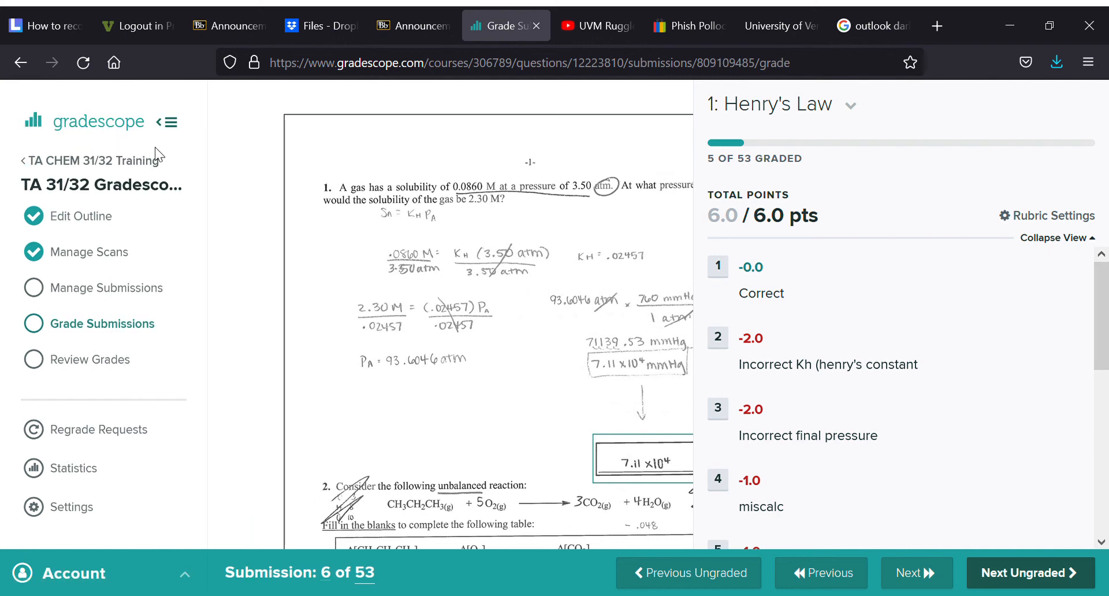
{"action": "left_click", "coordinate": [176, 126]}
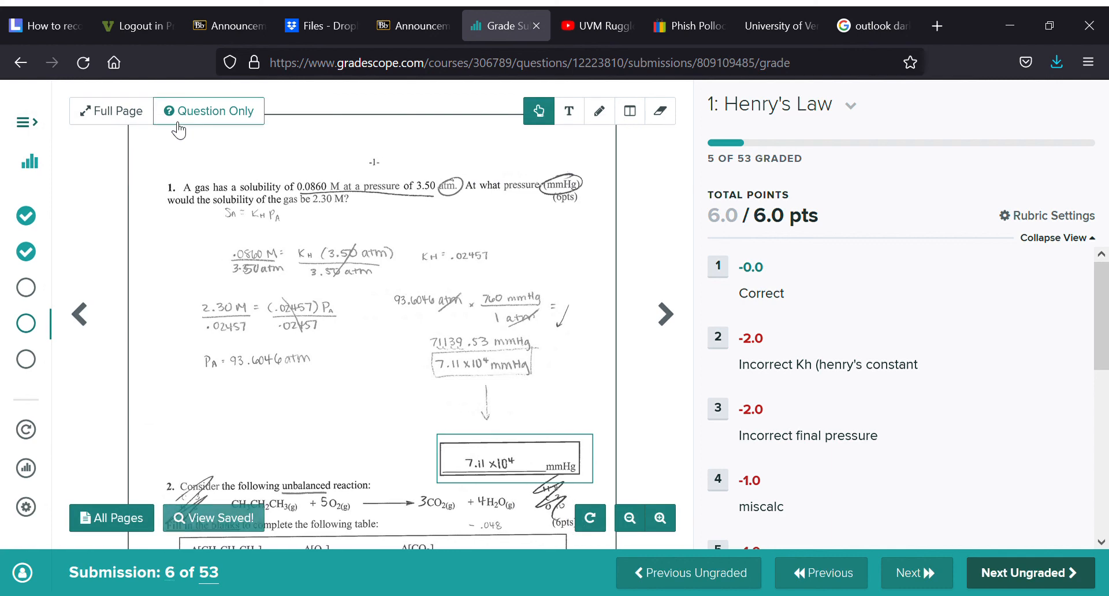
{"action": "left_click", "coordinate": [27, 123]}
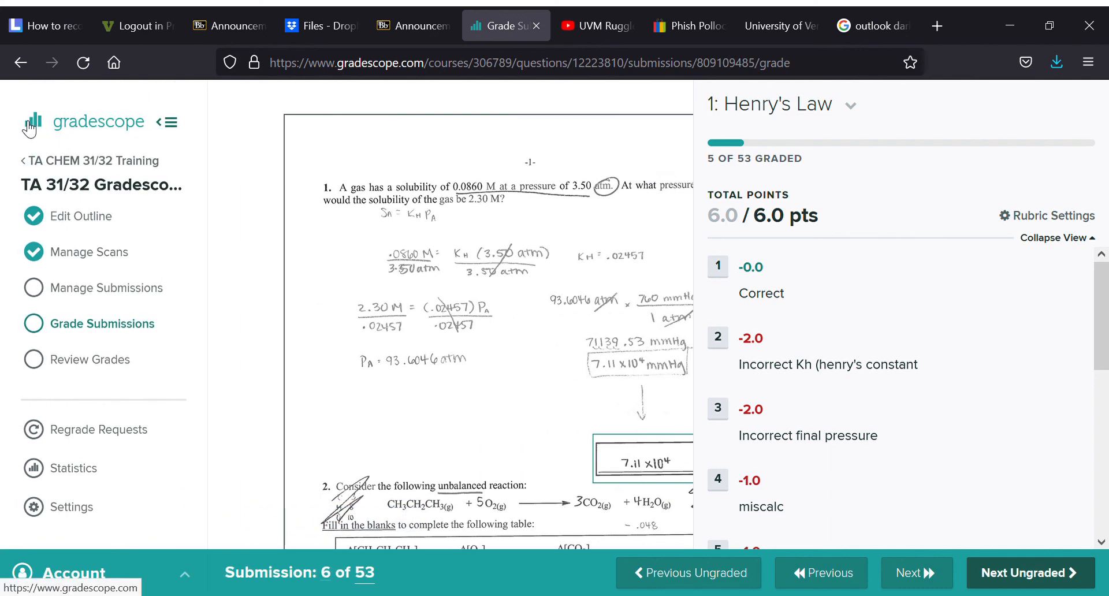
{"action": "left_click", "coordinate": [101, 323]}
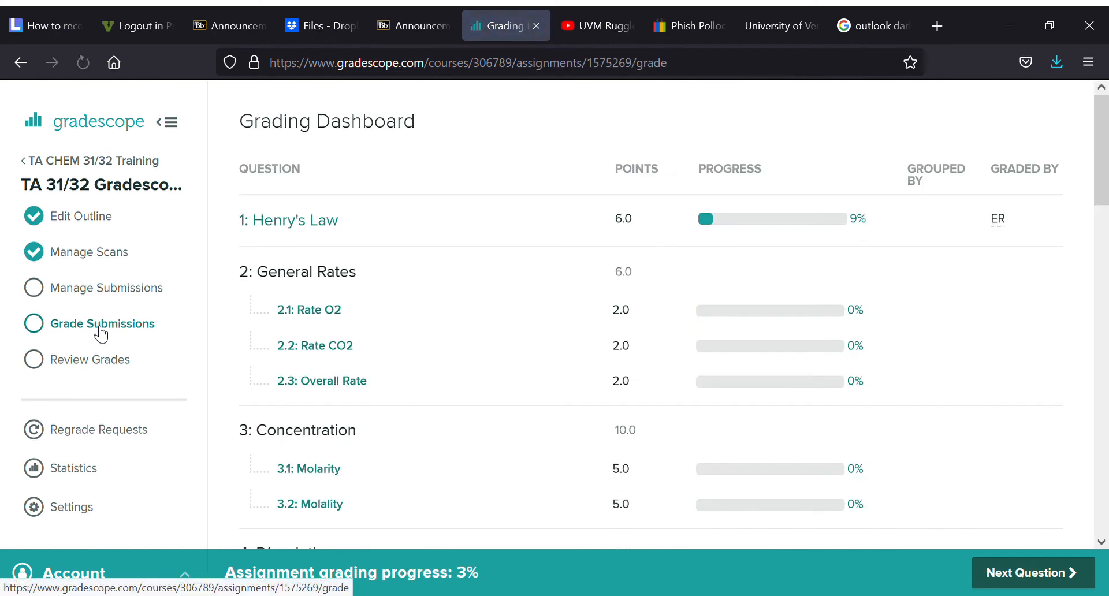